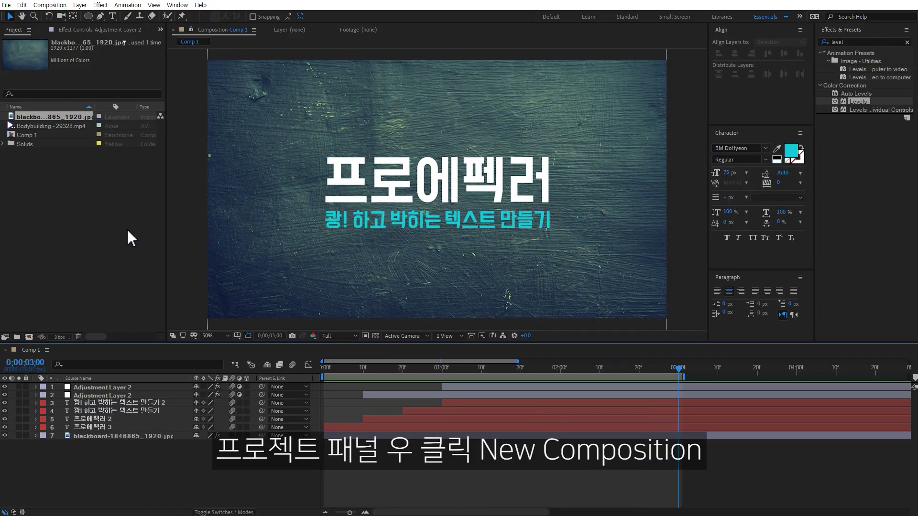
- Create Comp 2 from the HDTV 1080 29.97 preset with a 10-second duration
right_click(111, 210)
left_click(127, 214)
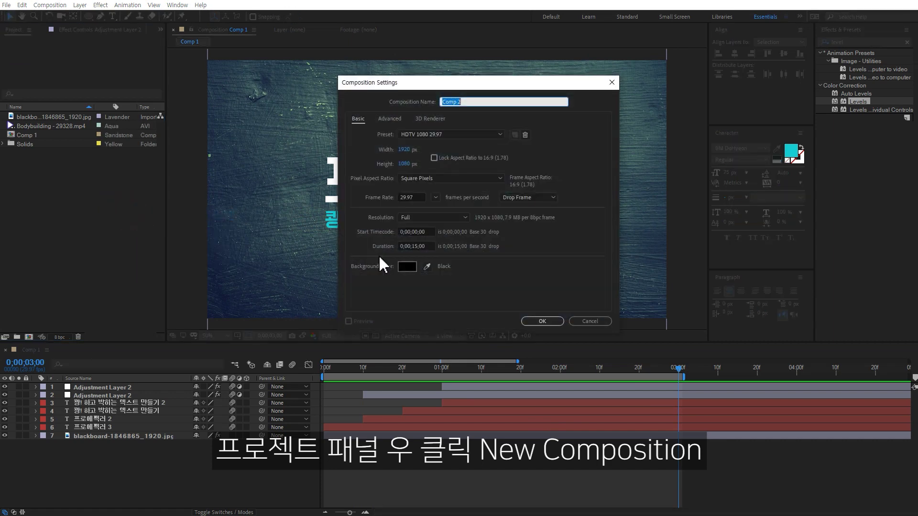
left_click(481, 137)
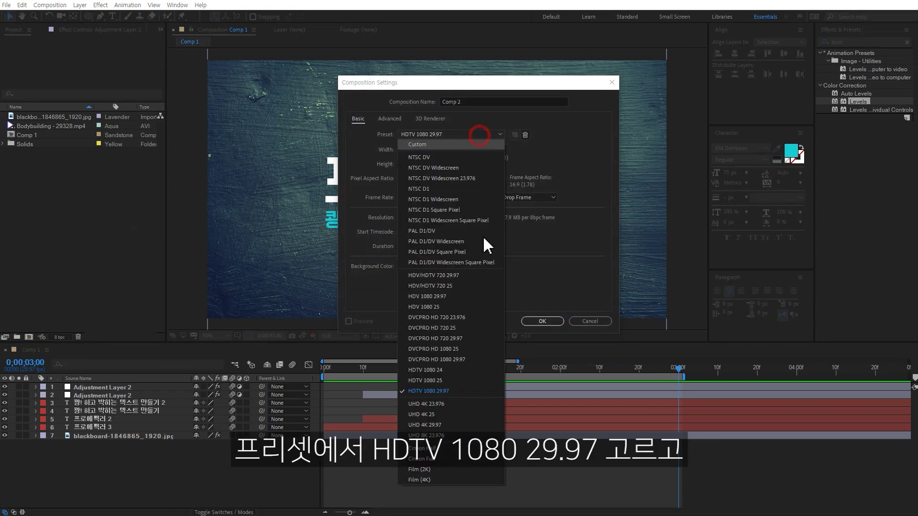
left_click(438, 391)
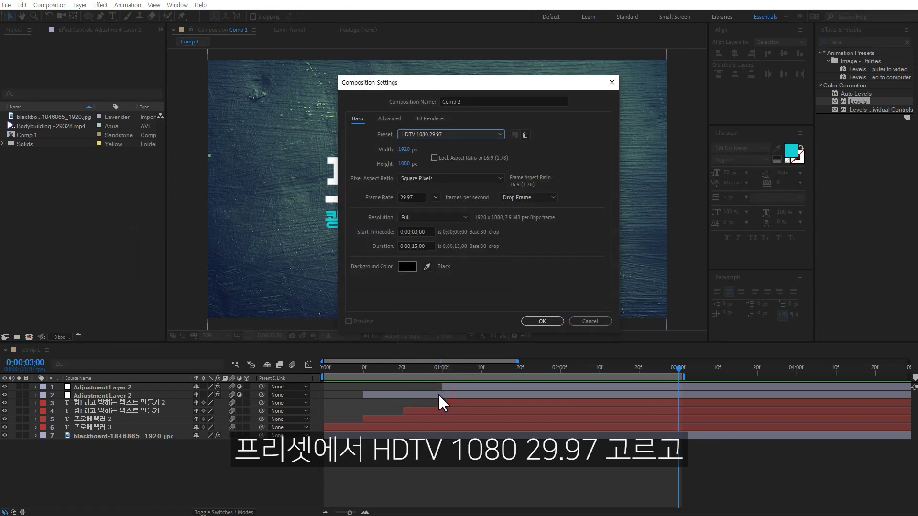
left_click(425, 246)
type("10.")
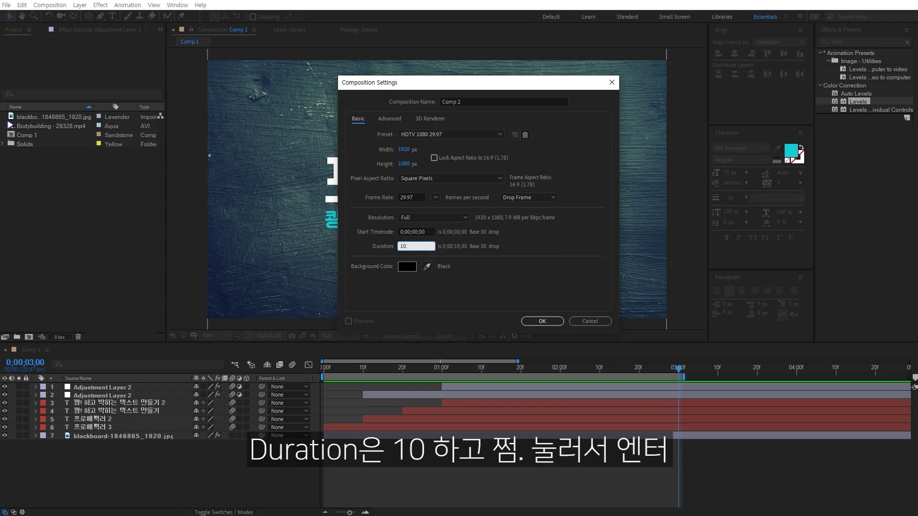
key("Return")
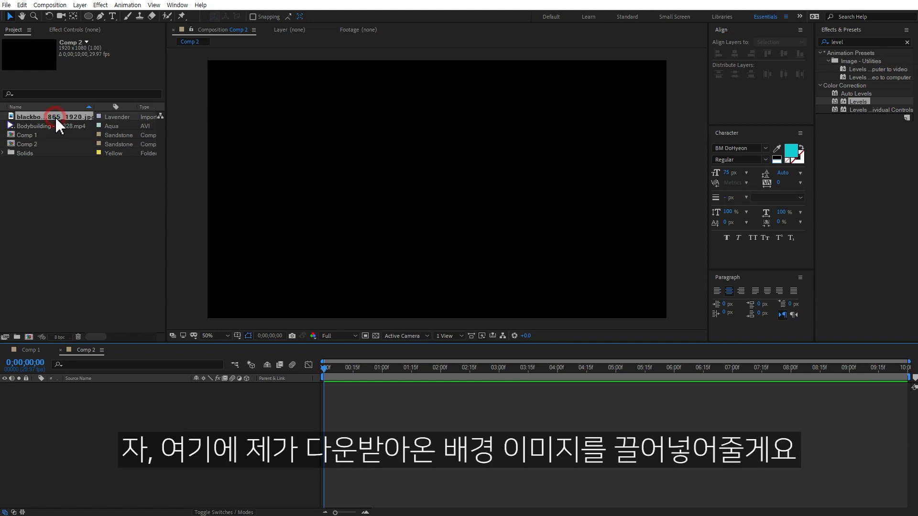
- Place blackboard-1846865_1920.jpg into Comp 2 as the background layer
left_click_drag(56, 117, 214, 421)
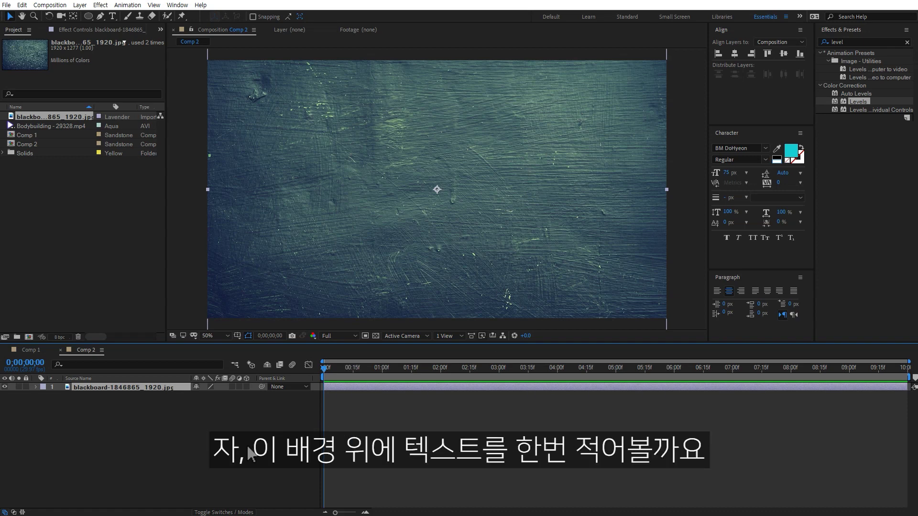
left_click(112, 17)
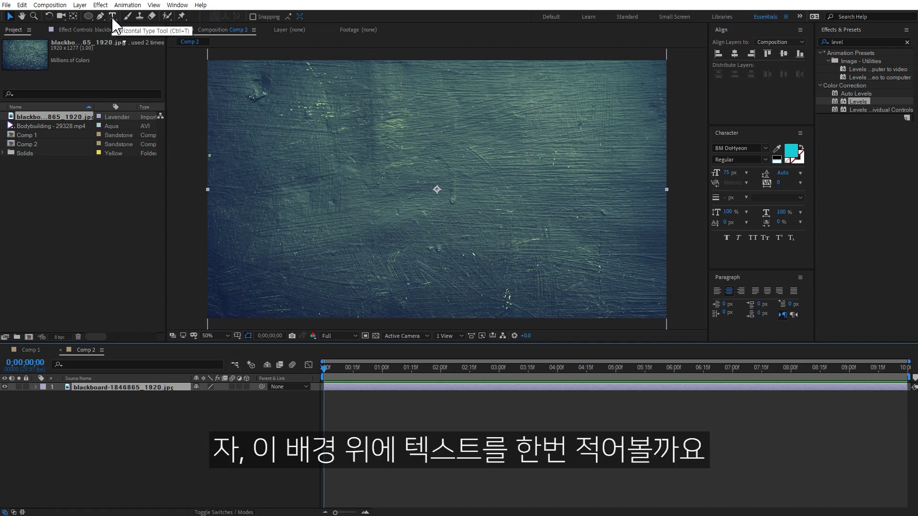
- Type the title 프로에펙러 on the blackboard and move it toward the centre
left_click(341, 182)
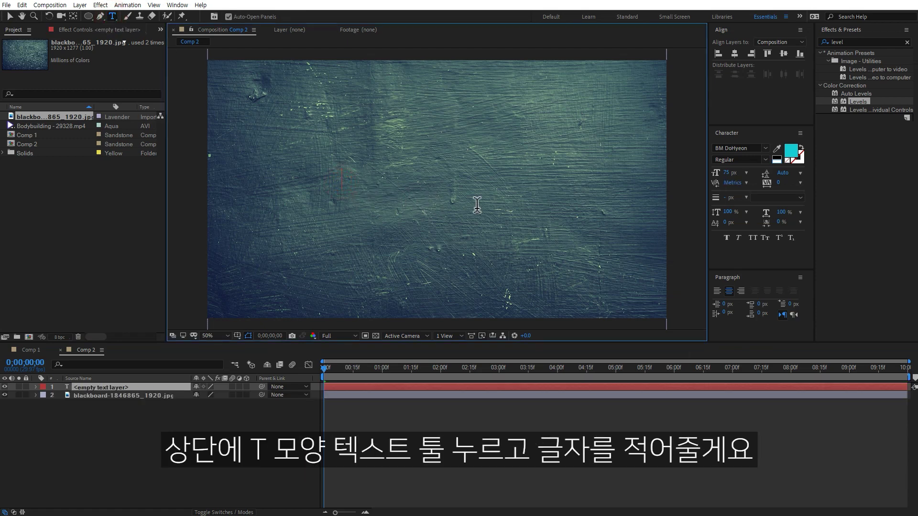
type("v")
key("BackSpace")
type("프로에펙러")
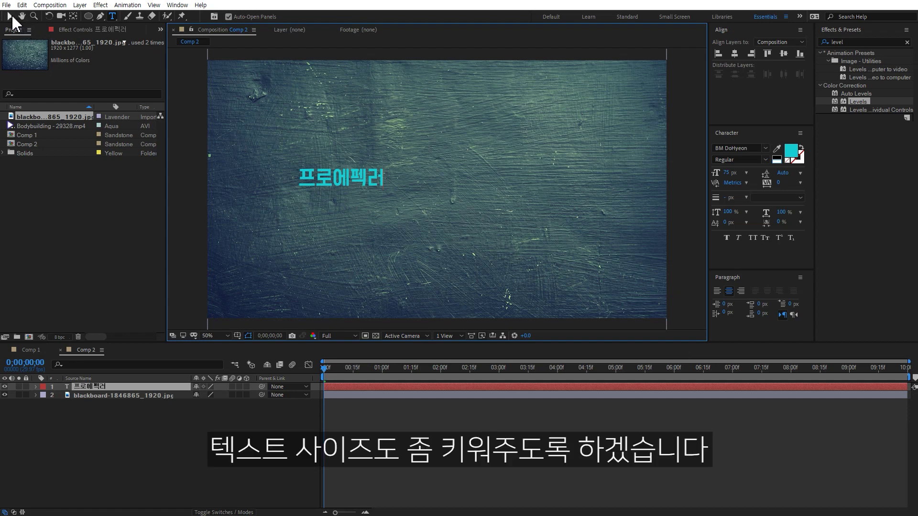
left_click(10, 17)
left_click_drag(349, 178, 460, 193)
- Make the title white and set its font size to 206 px
left_click(728, 172)
type("250")
key("Return")
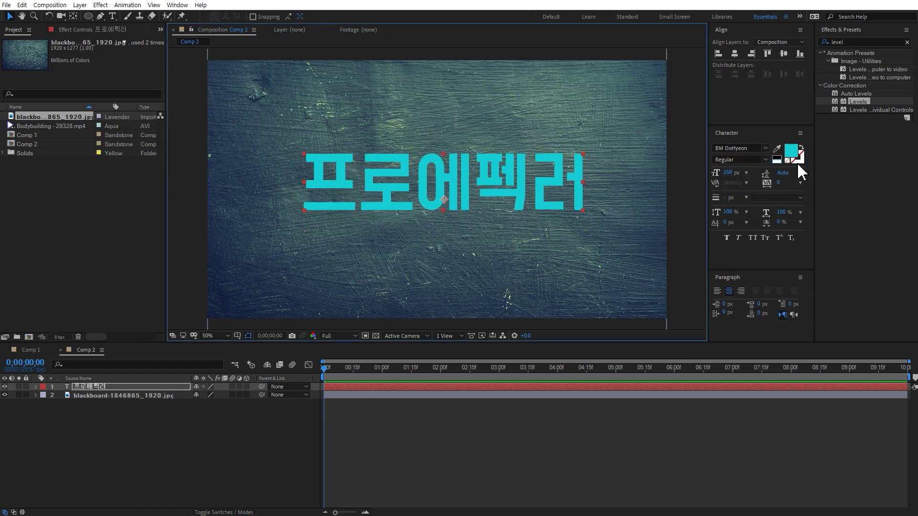
left_click(774, 161)
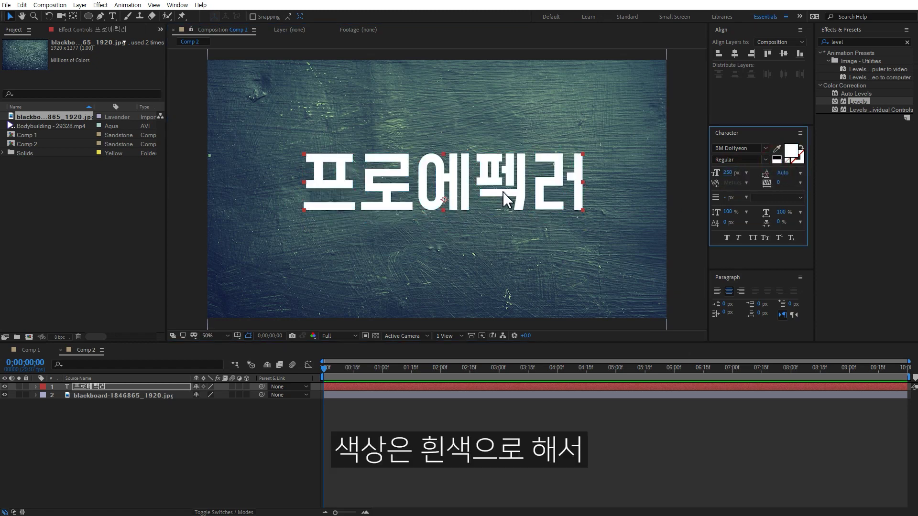
left_click(728, 173)
left_click_drag(732, 177, 712, 177)
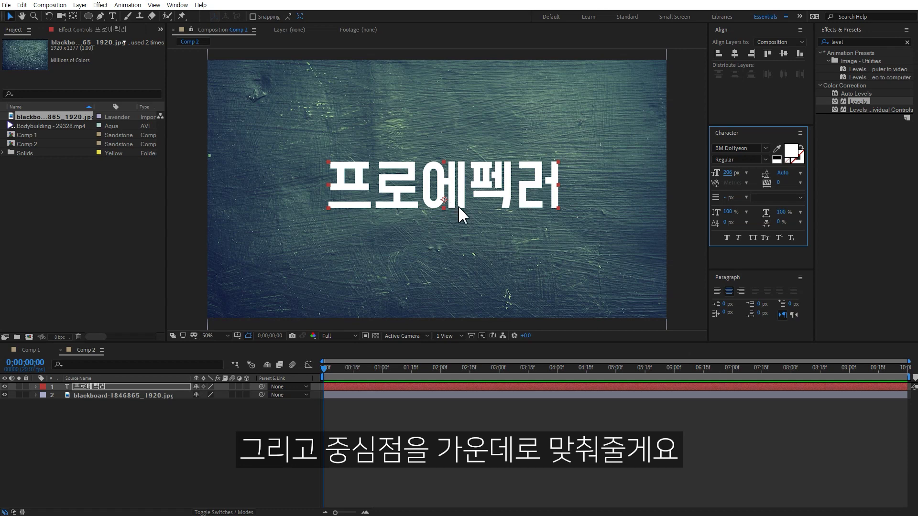
- Move the title's anchor point to its centre, then align it horizontally and vertically to the composition
key("y")
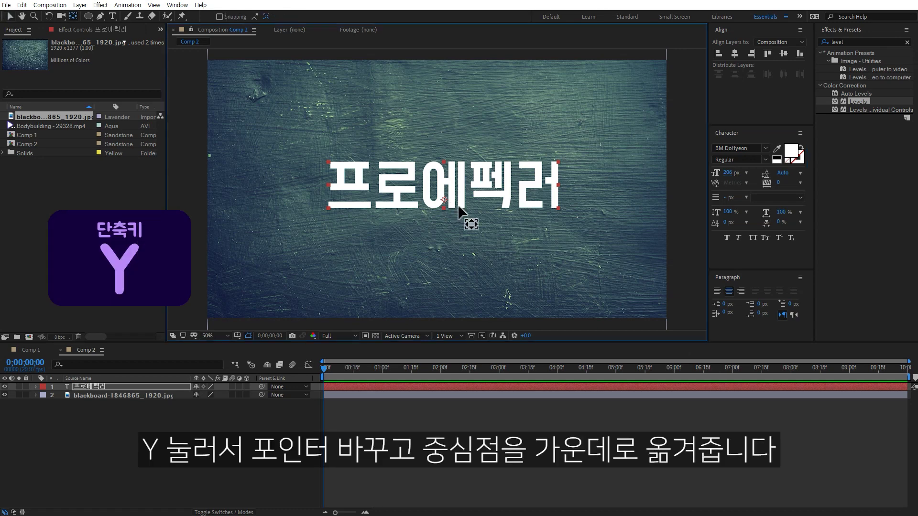
left_click_drag(444, 200, 444, 186)
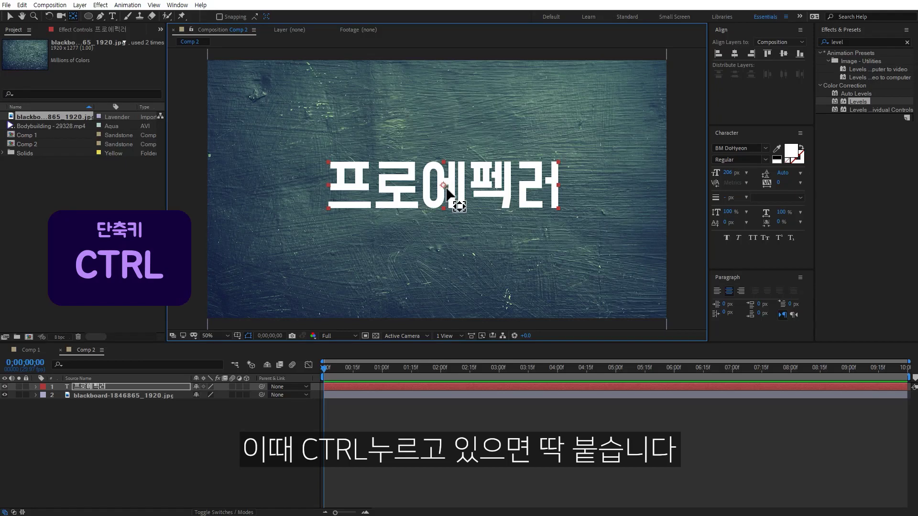
key("v")
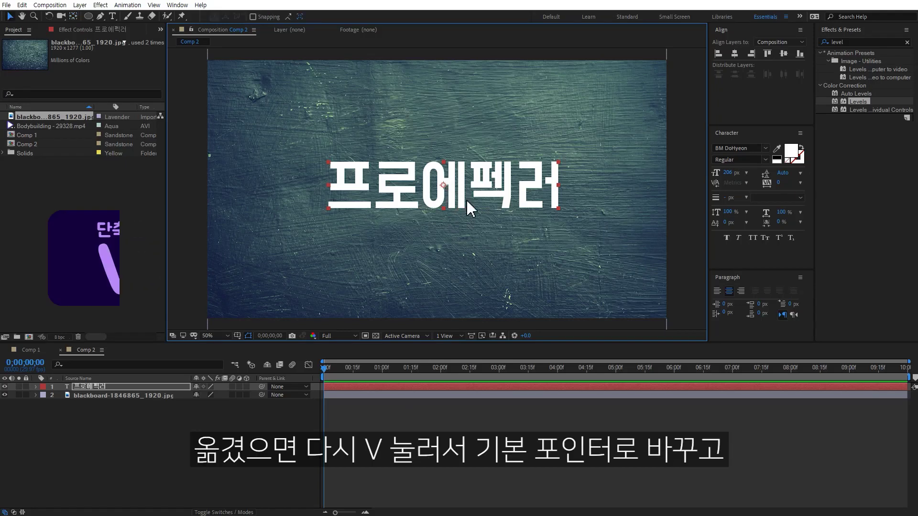
left_click(733, 55)
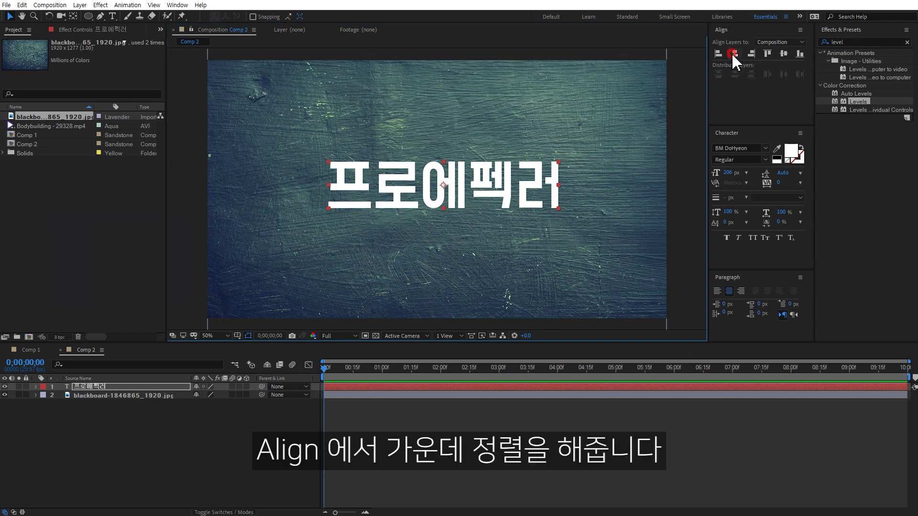
left_click(784, 54)
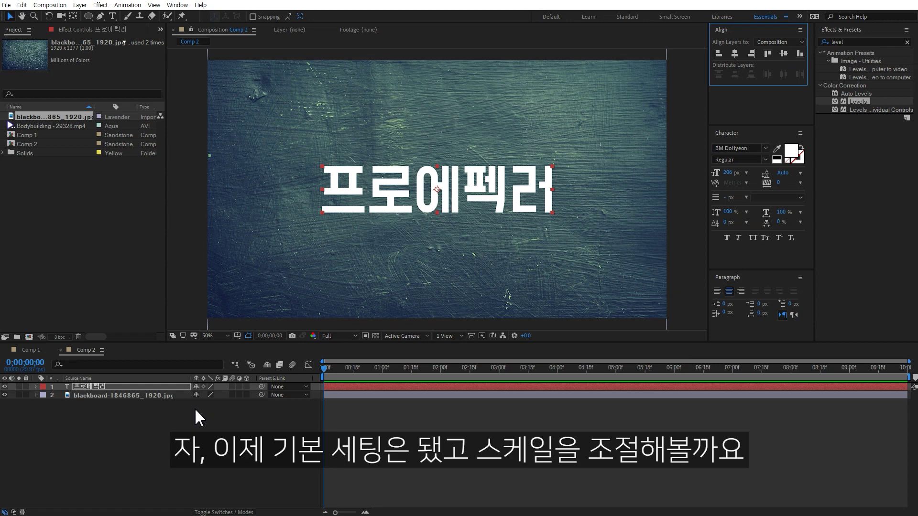
- Keyframe the title's Scale at 1111% on frame 0 and 100% on frame 10
left_click(182, 386)
key("s")
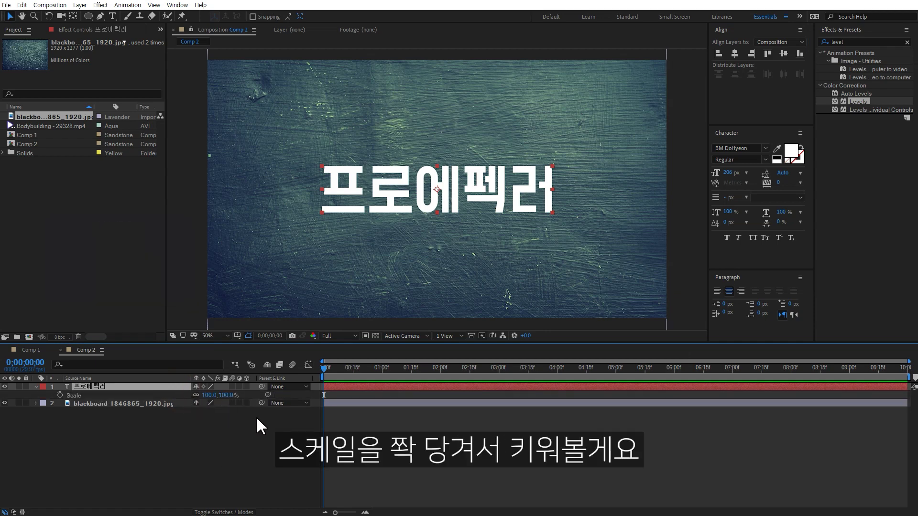
left_click_drag(221, 395, 699, 373)
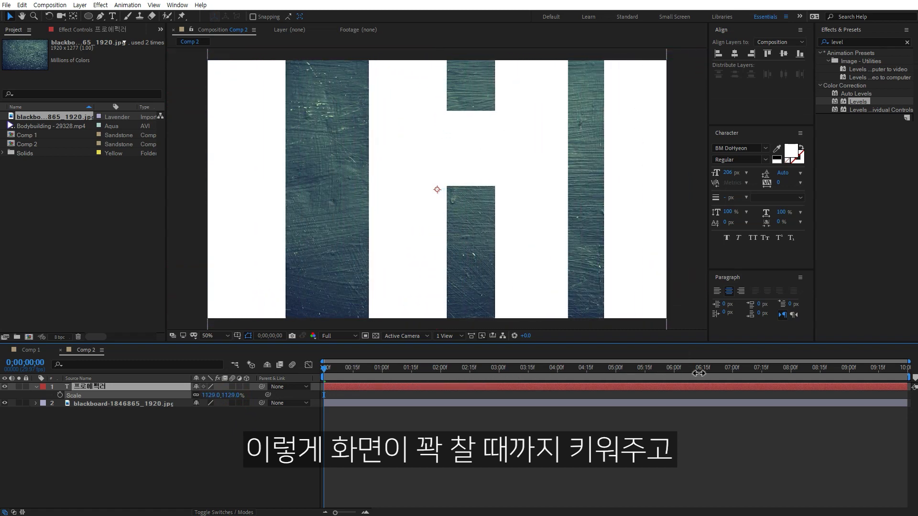
left_click_drag(698, 372, 690, 373)
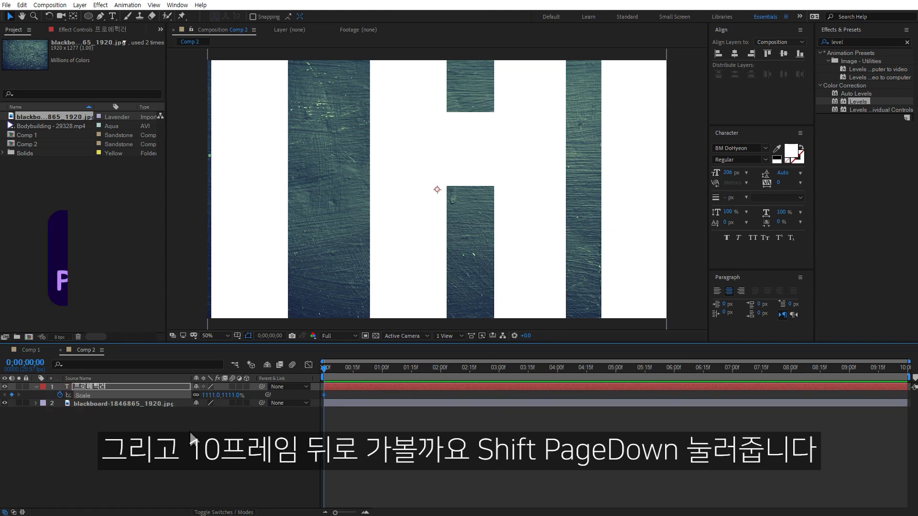
key("shift+Page_Down")
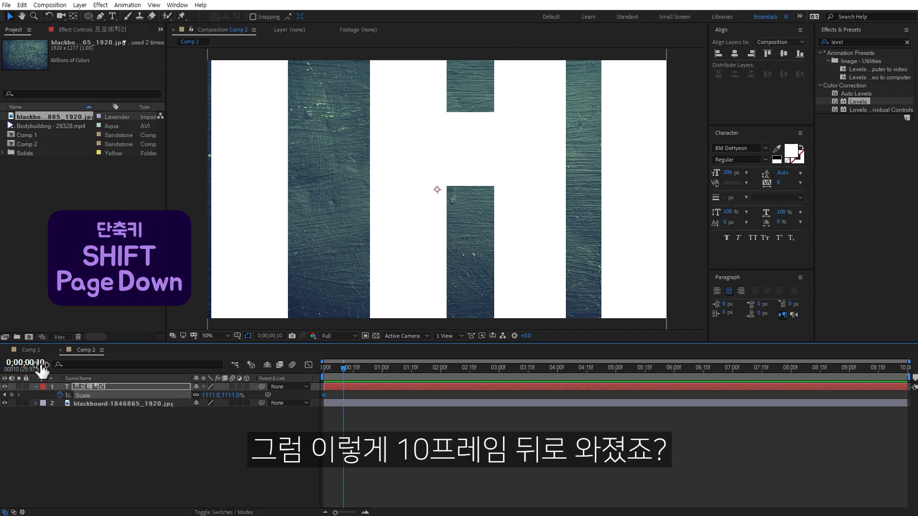
left_click(225, 395)
type("100")
left_click(246, 437)
- Preview the title's scale-down animation and select both Scale keyframes
left_click(337, 394)
key("space")
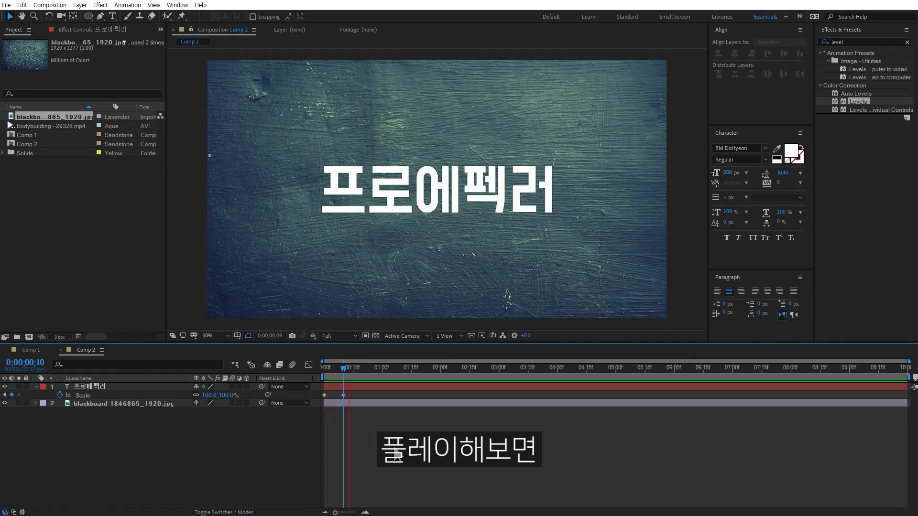
key("space")
key("space")
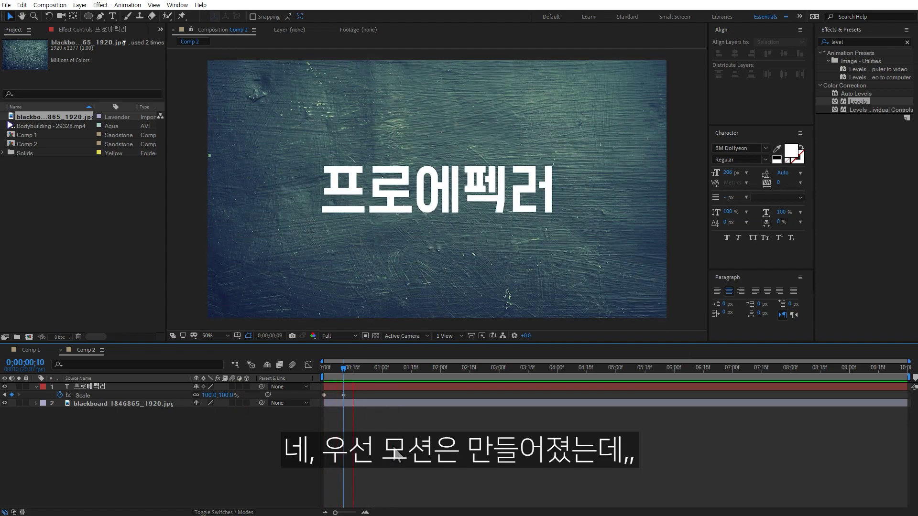
key("space")
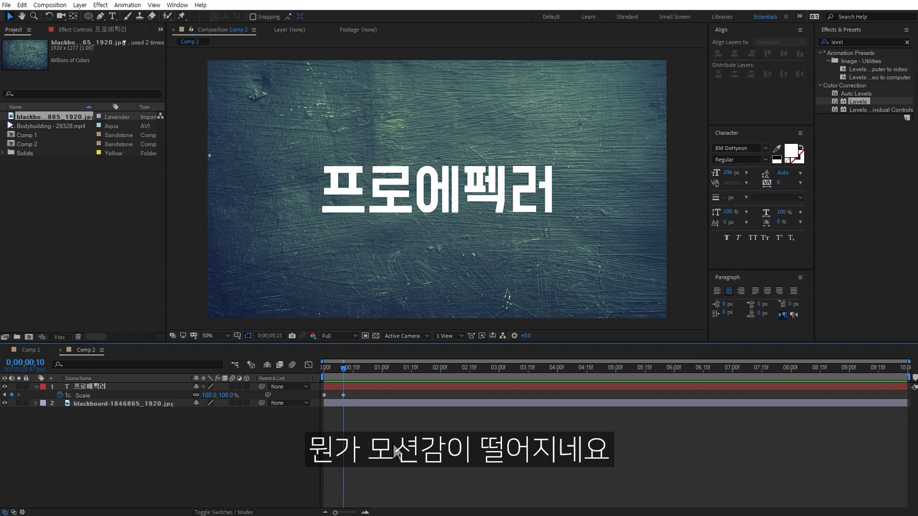
key("space")
left_click_drag(332, 394, 321, 409)
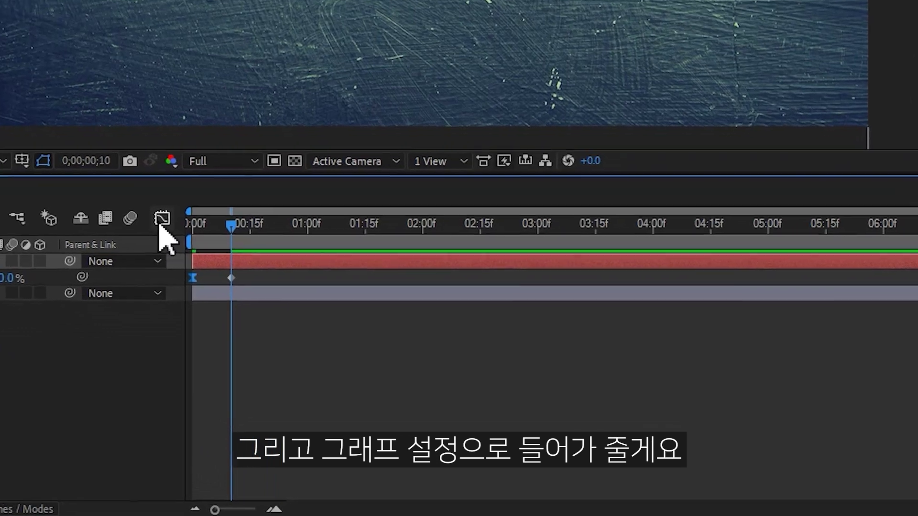
- In the Speed Graph, stretch the first Scale keyframe's influence to 100%
left_click(308, 366)
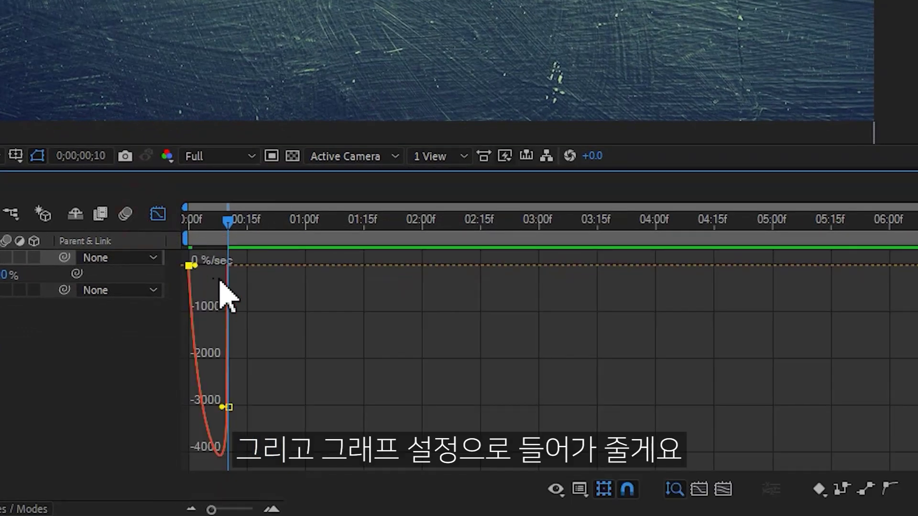
scroll(305, 328, "up", 3)
scroll(306, 327, "up", 2)
left_click_drag(293, 322, 637, 323)
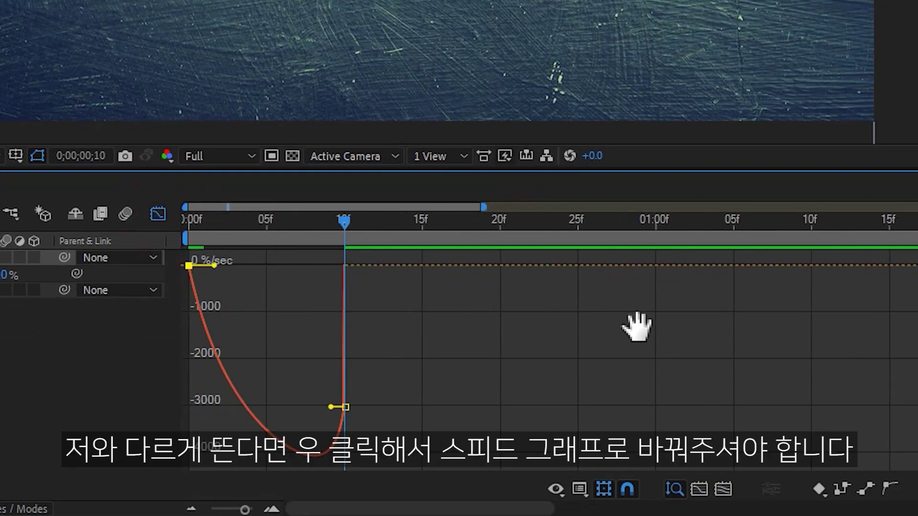
right_click(456, 395)
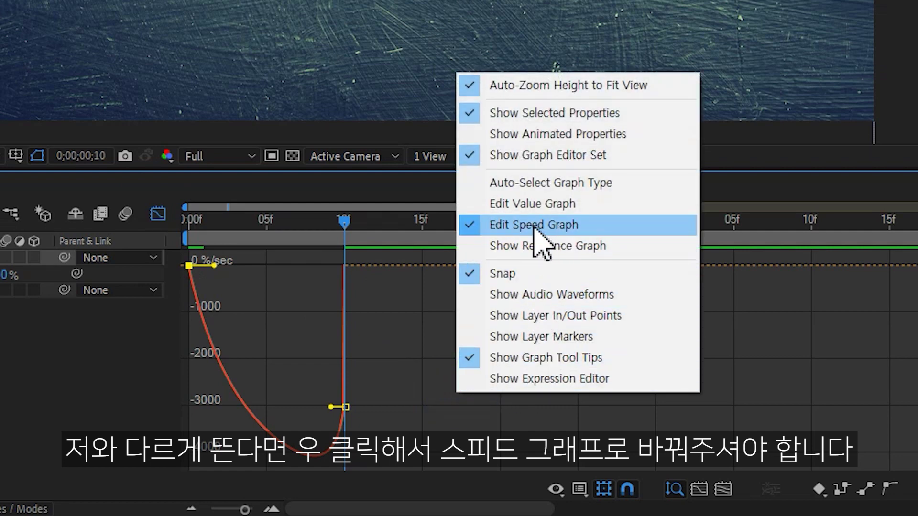
left_click(389, 317)
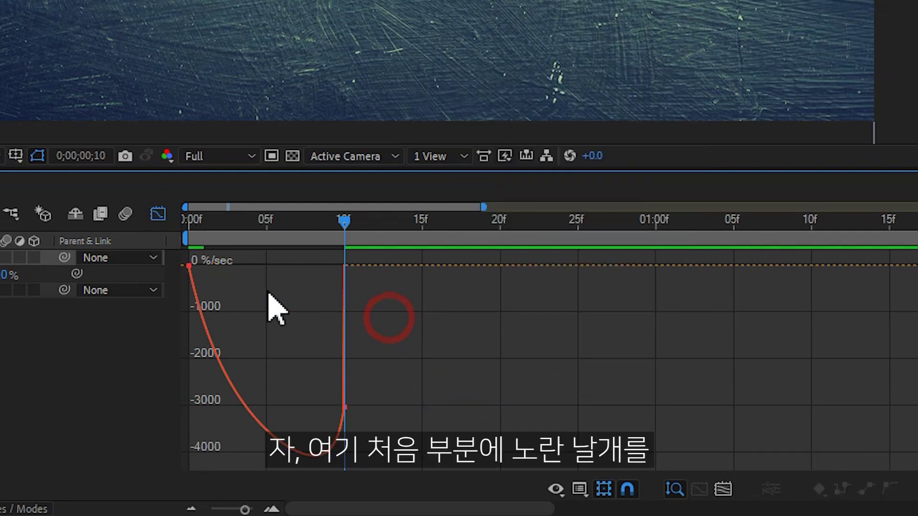
left_click(189, 266)
mouse_move(214, 265)
left_mouse_down()
mouse_move(328, 262)
mouse_move(349, 302)
mouse_move(341, 270)
mouse_move(342, 279)
left_mouse_up()
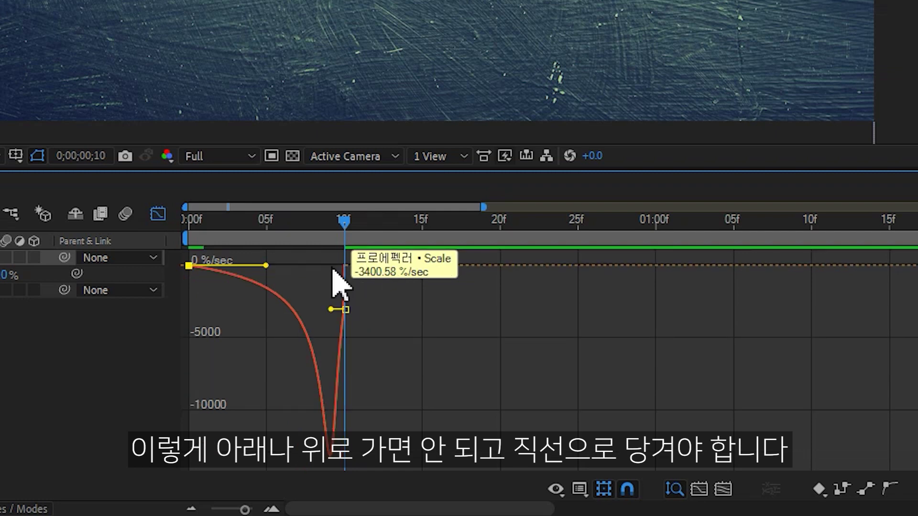
- Keep the frame-10 Scale keyframe linear instead of eased
left_click(160, 216)
left_click(436, 390)
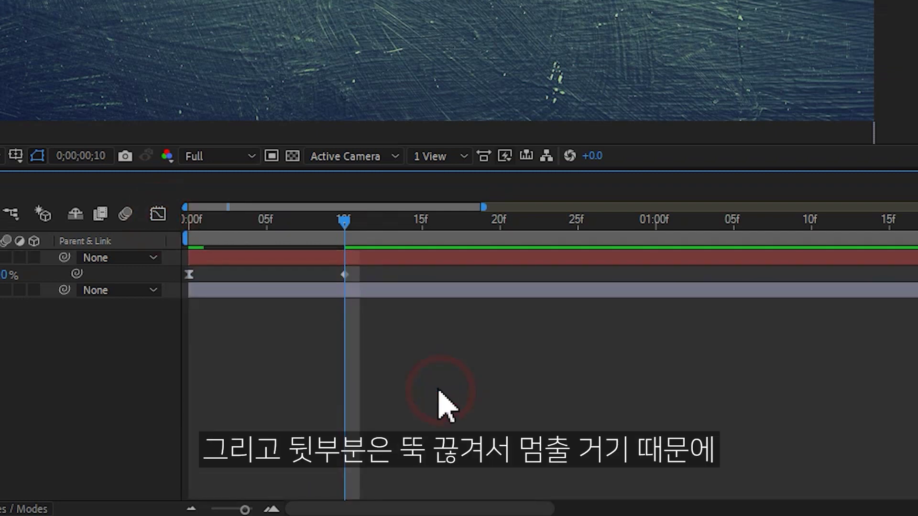
left_click(345, 276)
key("F9")
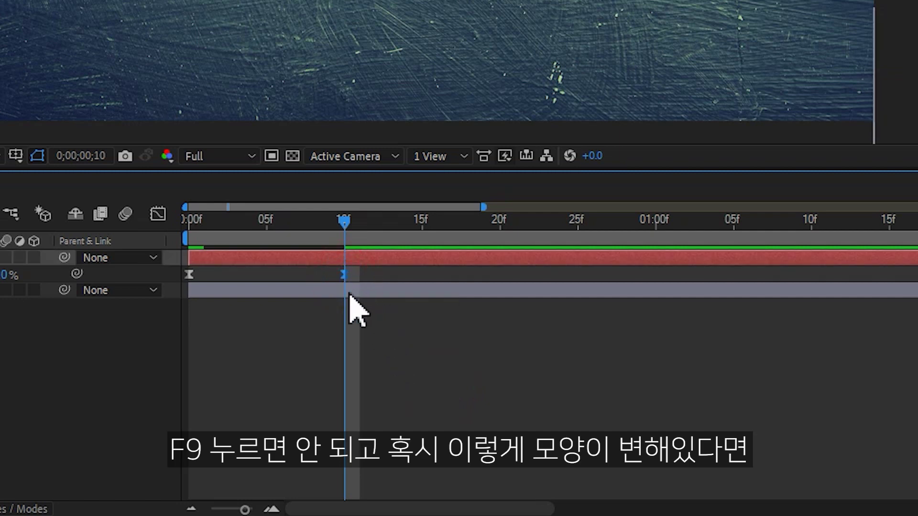
left_click(344, 274, "ctrl")
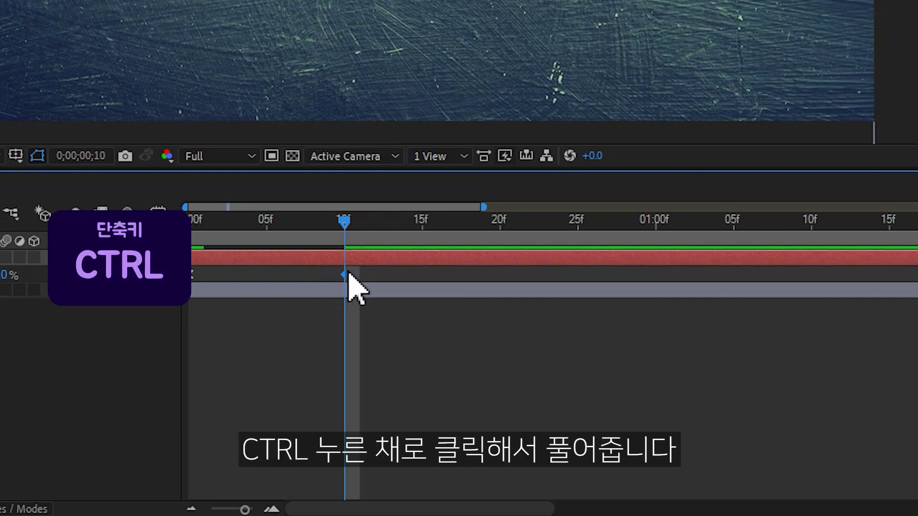
left_click(389, 357)
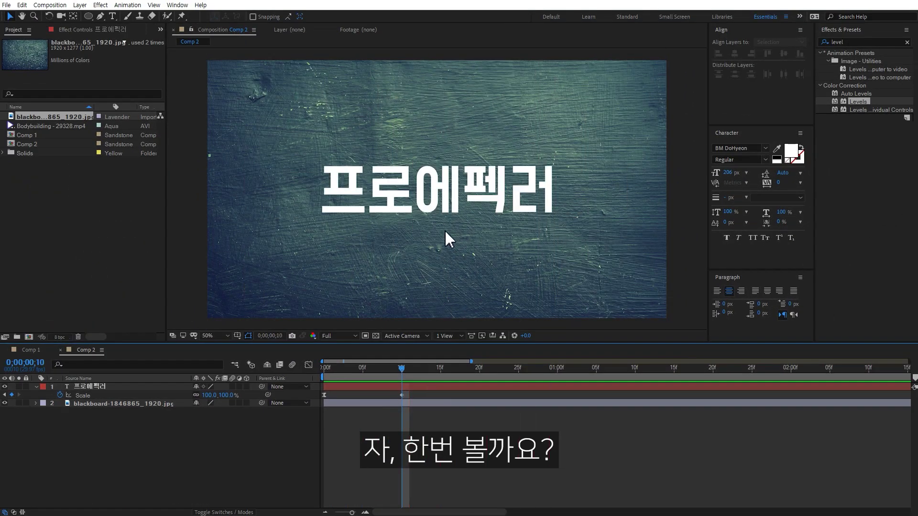
key("space")
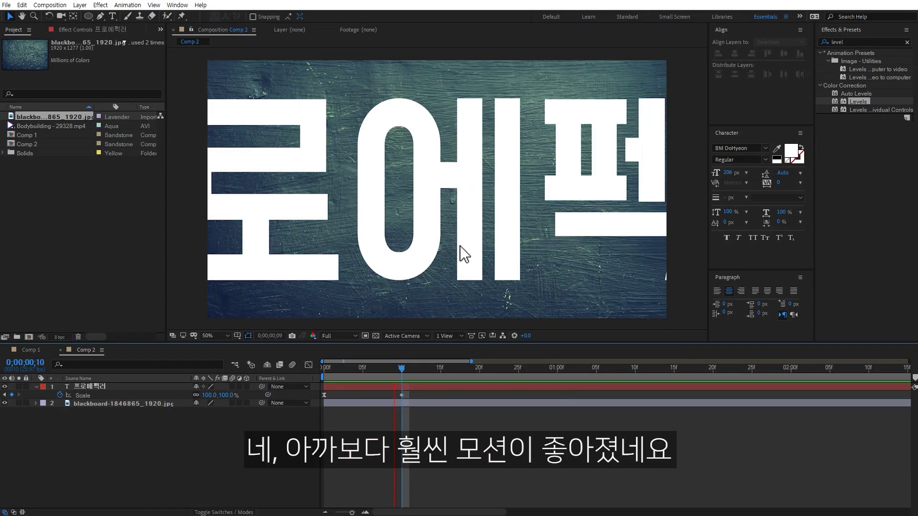
key("space")
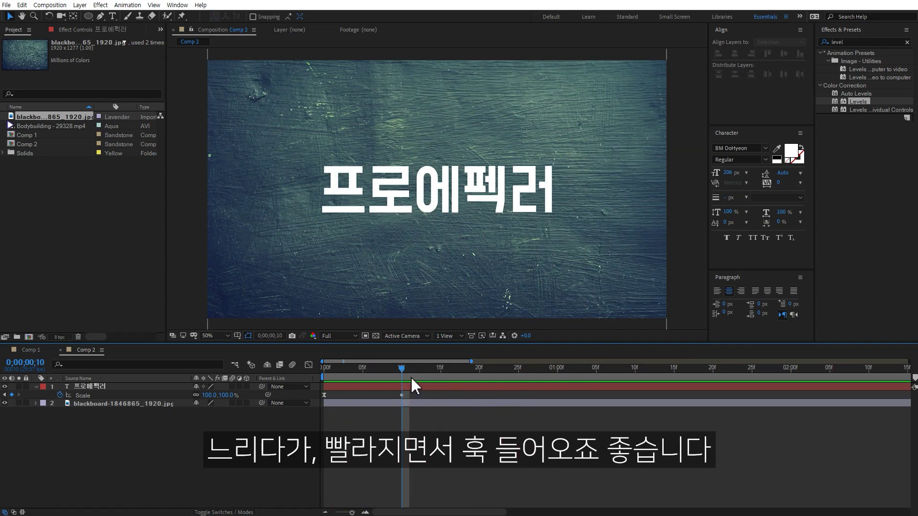
left_click(411, 386)
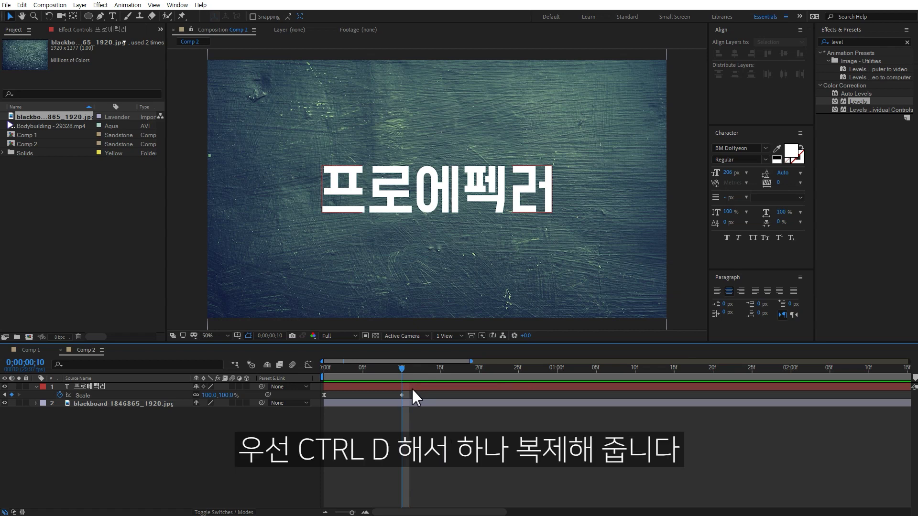
- Duplicate the title as 프로에펙러 2, drop its opening Scale keyframe, and trim it to start at frame 10
left_click(412, 389)
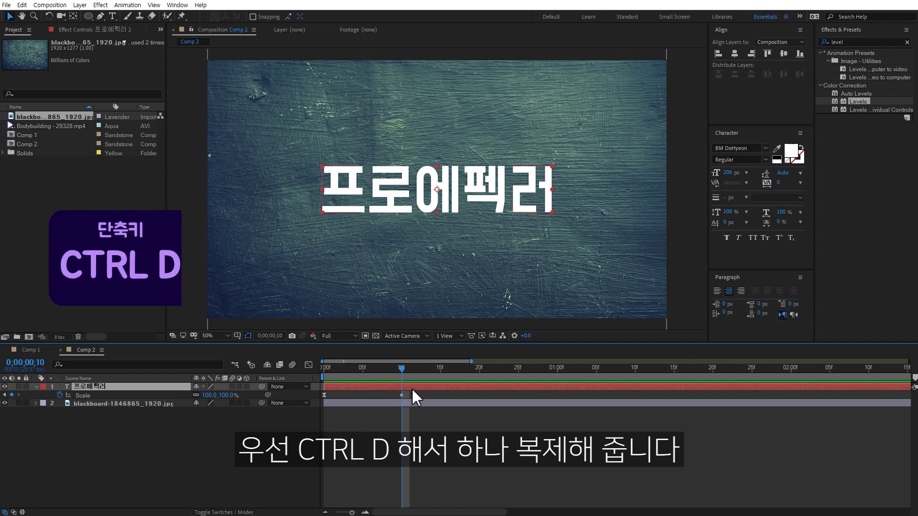
key("ctrl+d")
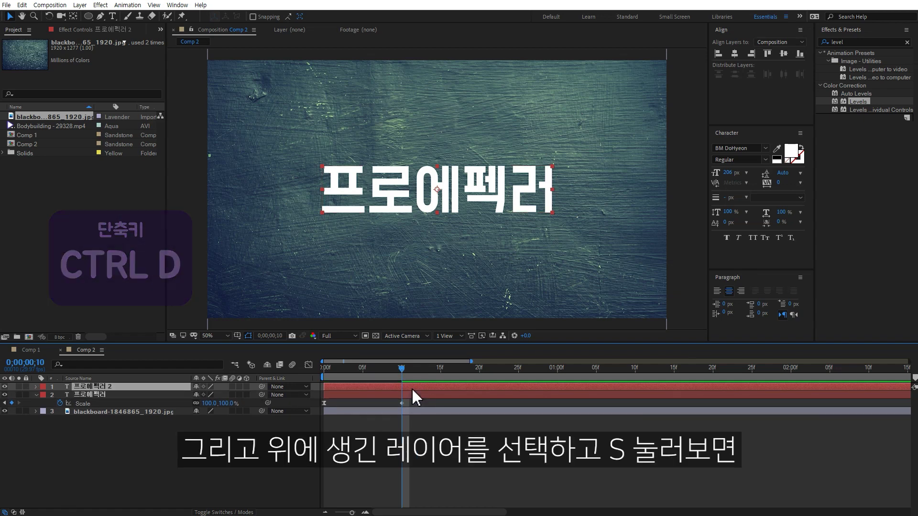
key("s")
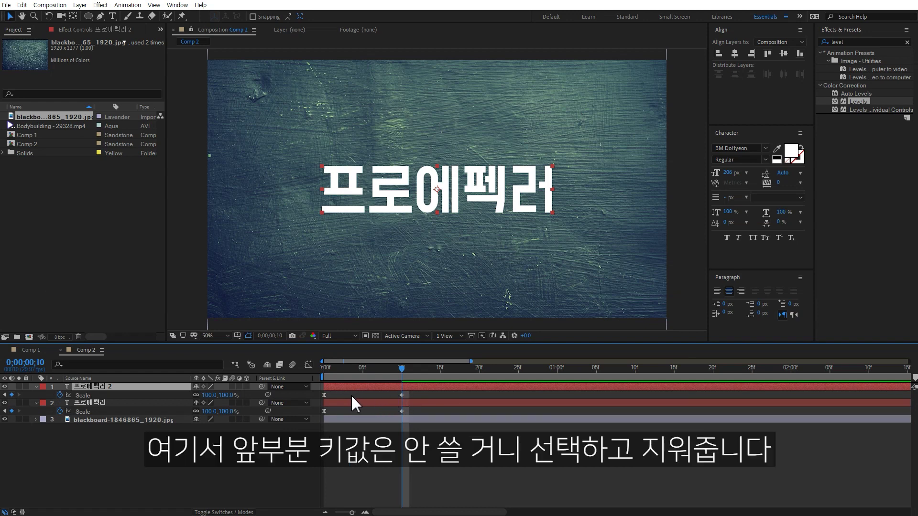
left_click(325, 395)
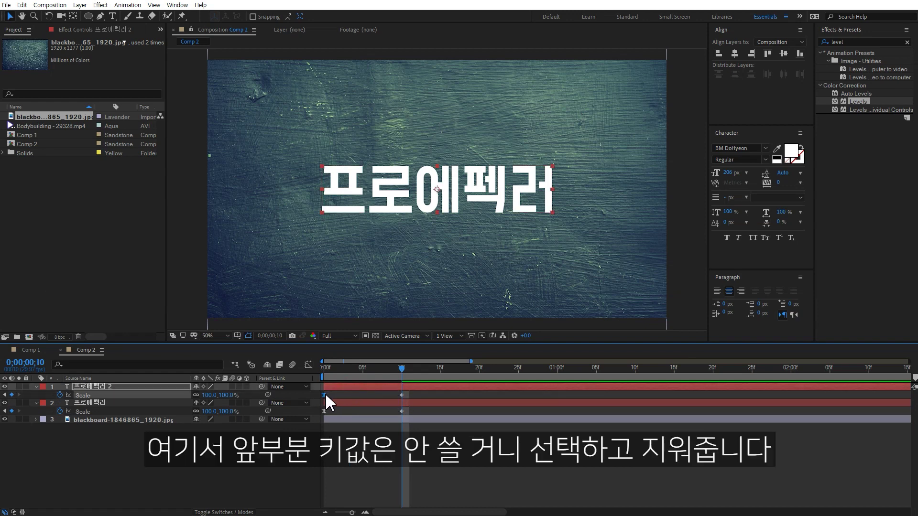
left_click(325, 389)
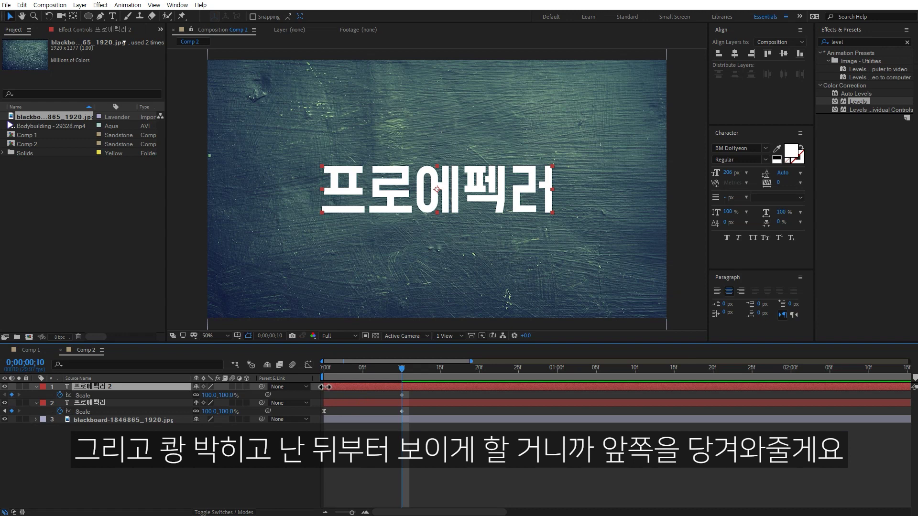
left_click_drag(366, 383, 400, 382)
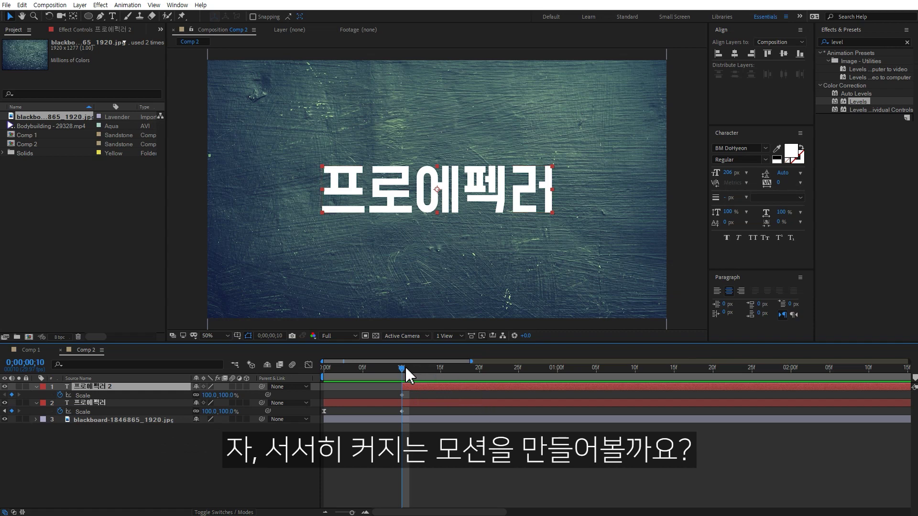
- At 2 seconds, scale the copy up to 136%
left_click_drag(401, 370, 793, 382)
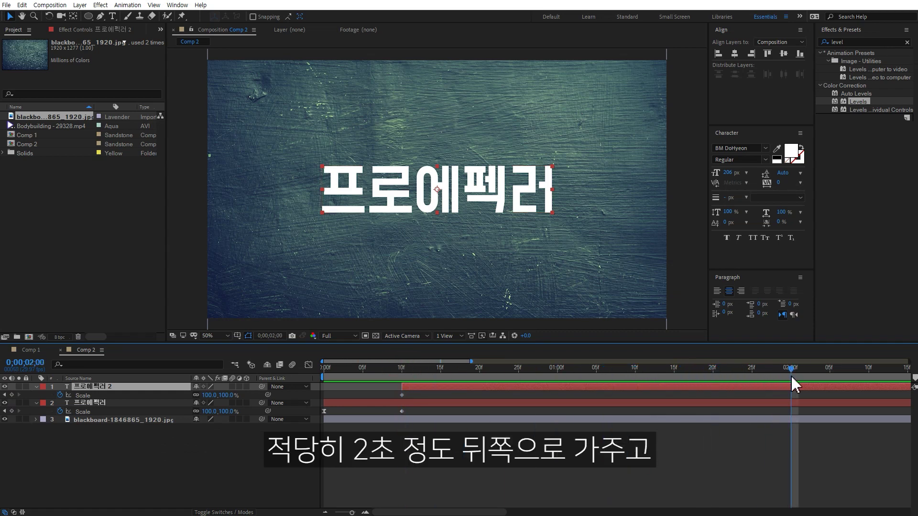
left_click_drag(225, 395, 244, 395)
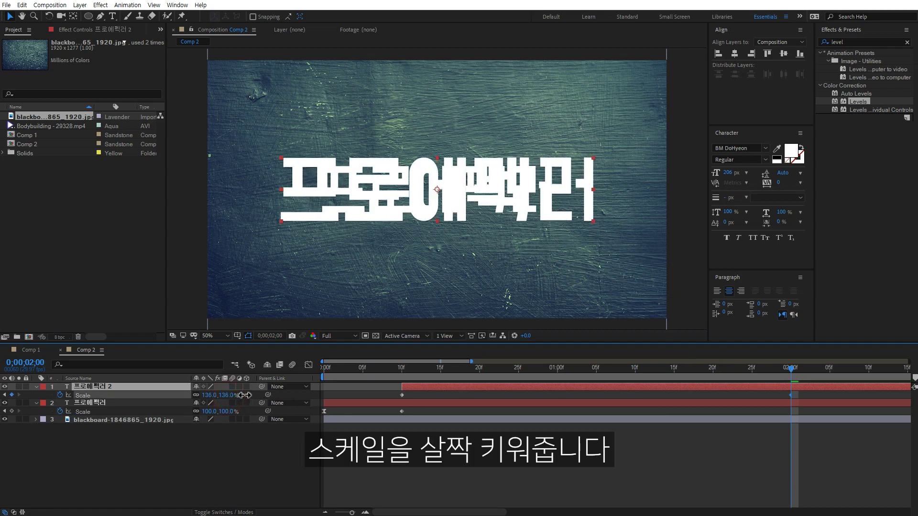
left_click(699, 385)
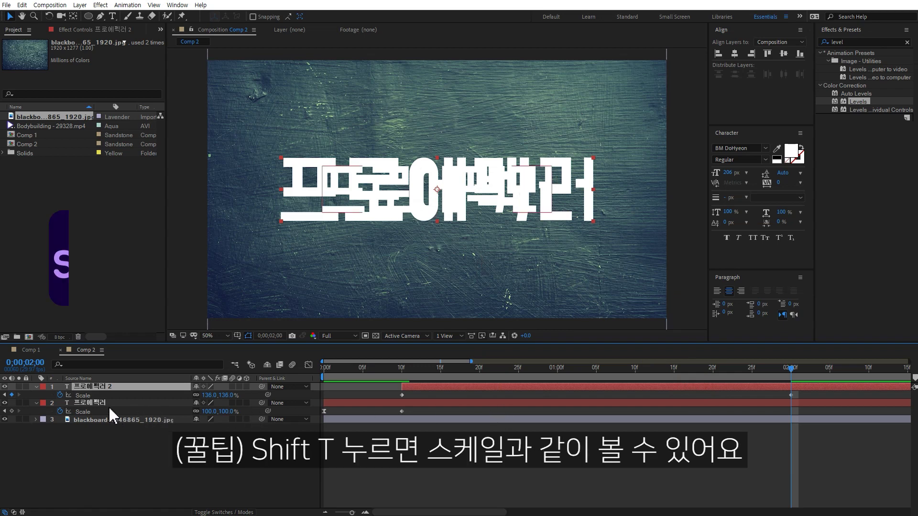
key("shift+t")
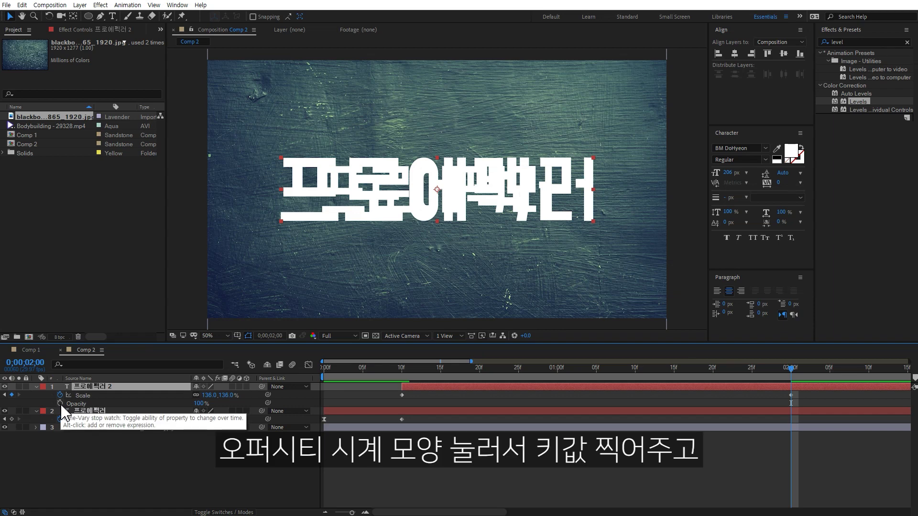
- Keyframe the copy's Opacity from 100% at frame 10 to 0% at 2 seconds, then preview
left_click(60, 404)
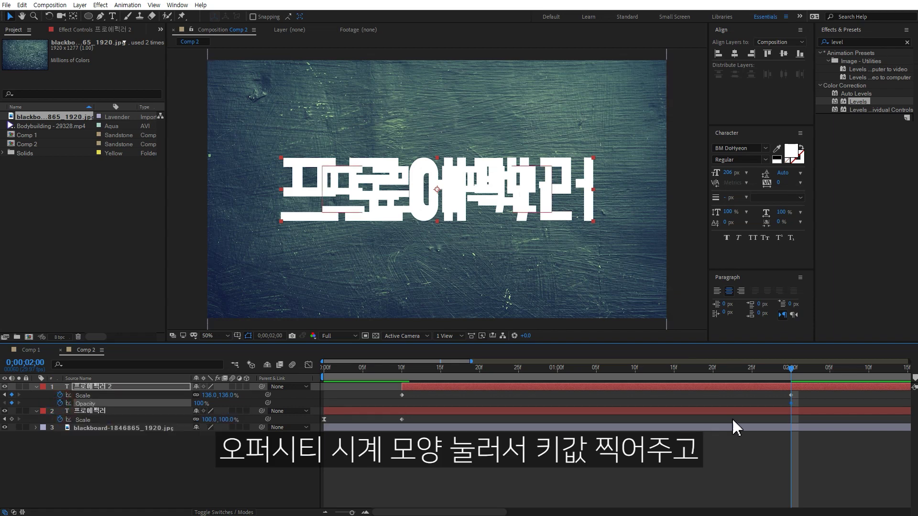
left_click_drag(790, 406, 602, 409)
left_click_drag(401, 410, 400, 407)
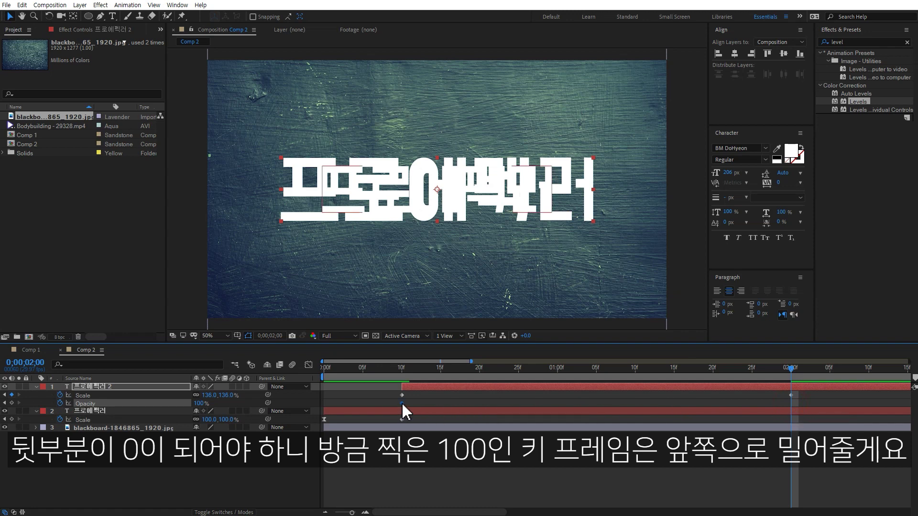
left_click(201, 404)
type("0")
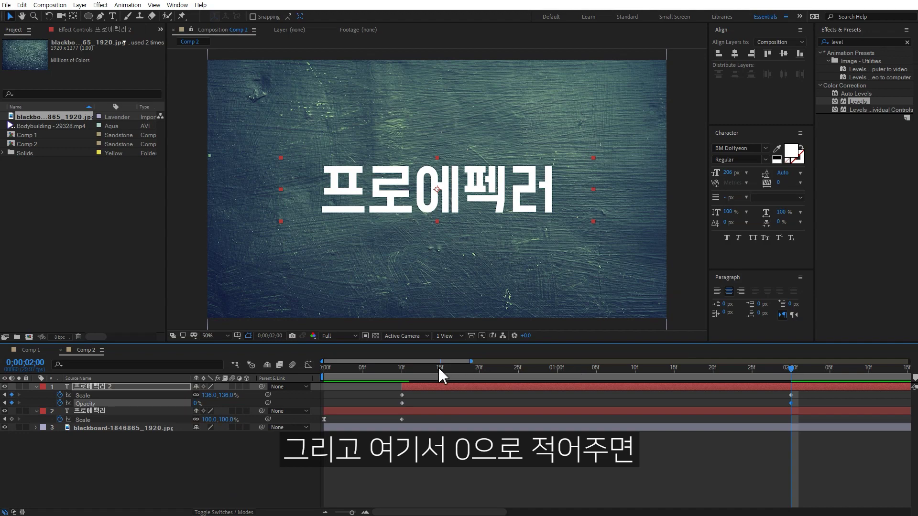
key("space")
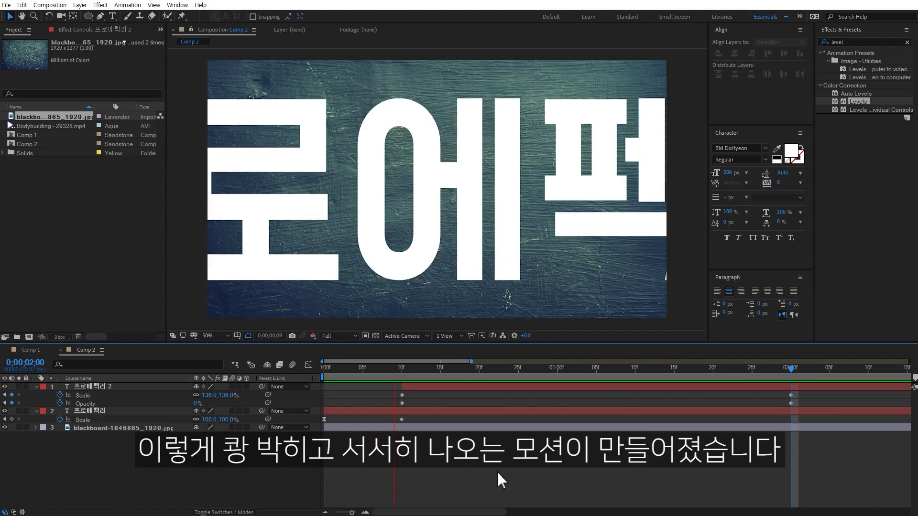
key("space")
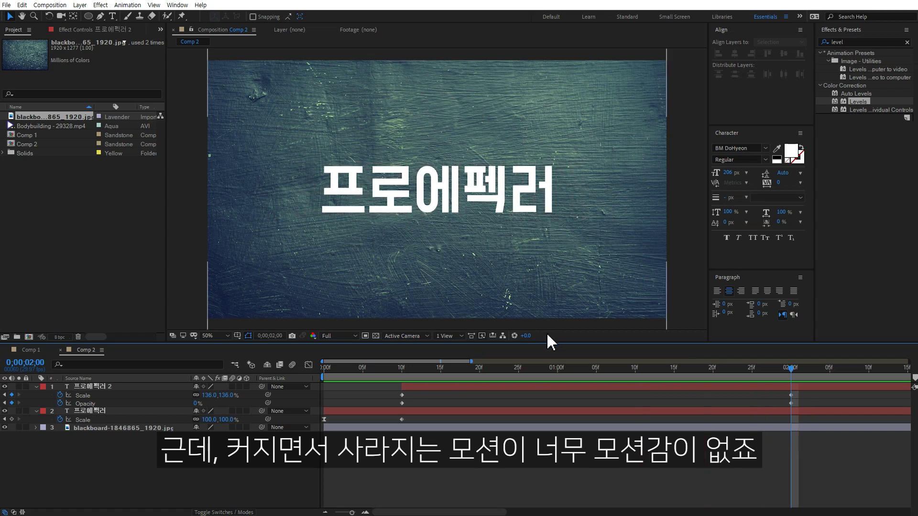
- Apply Easy Ease to the copy's ending Scale and Opacity keyframes
left_click_drag(402, 368, 605, 368)
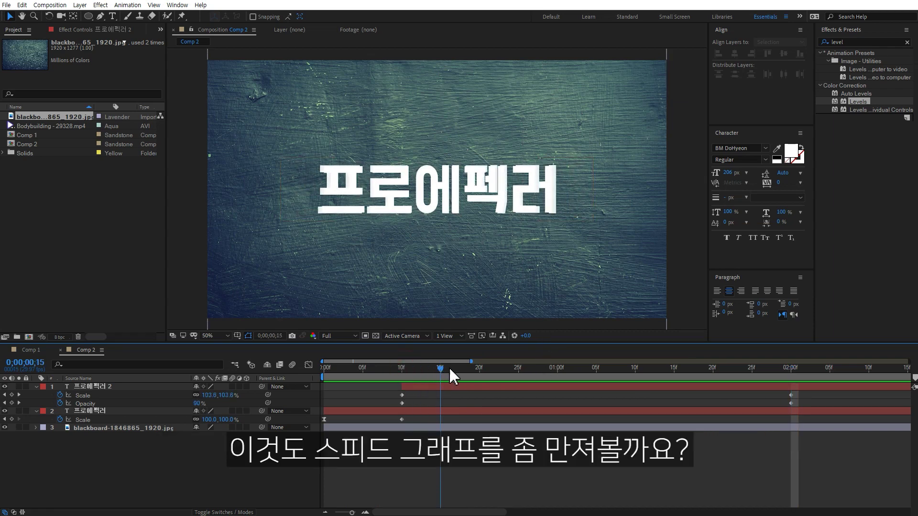
left_click_drag(613, 372, 705, 369)
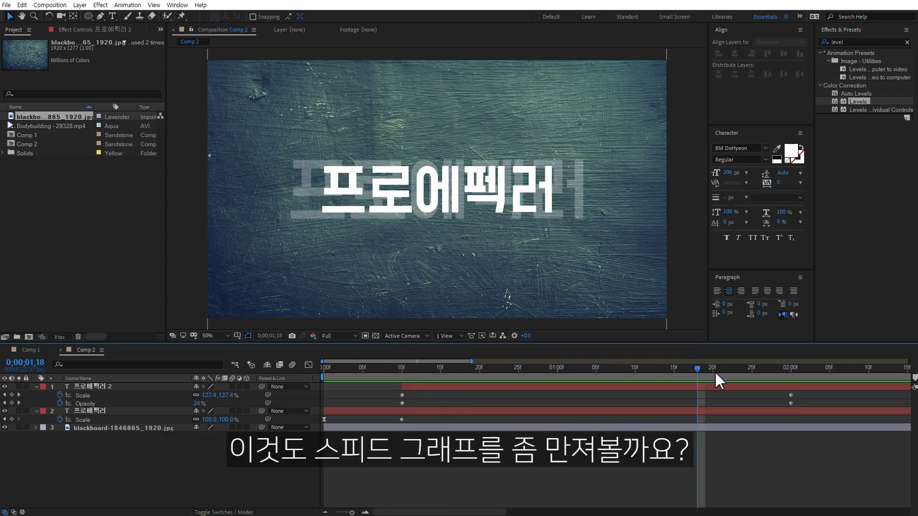
left_click_drag(801, 393, 773, 404)
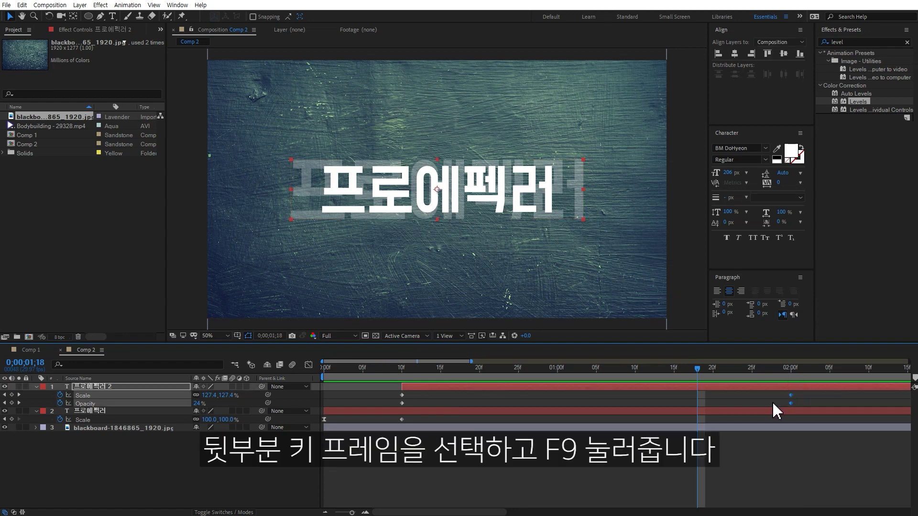
key("F9")
- Stretch the final keyframes' influence to 100% in the Graph Editor, then zoom the timeline out
left_click(308, 364)
key("equal")
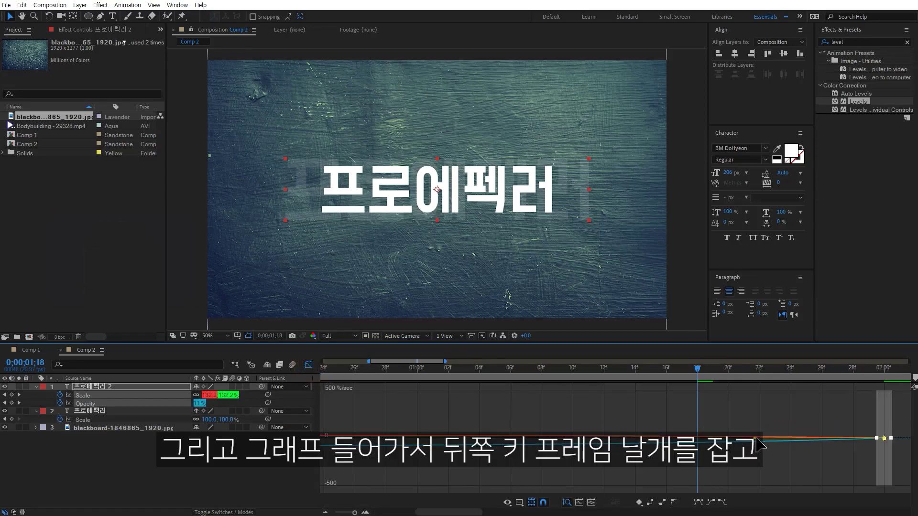
left_click_drag(754, 442, 353, 421)
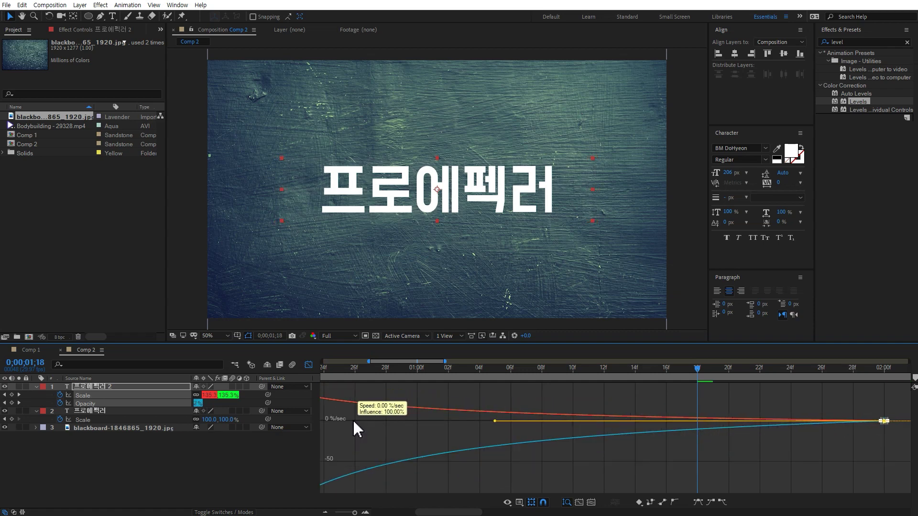
left_click(308, 364)
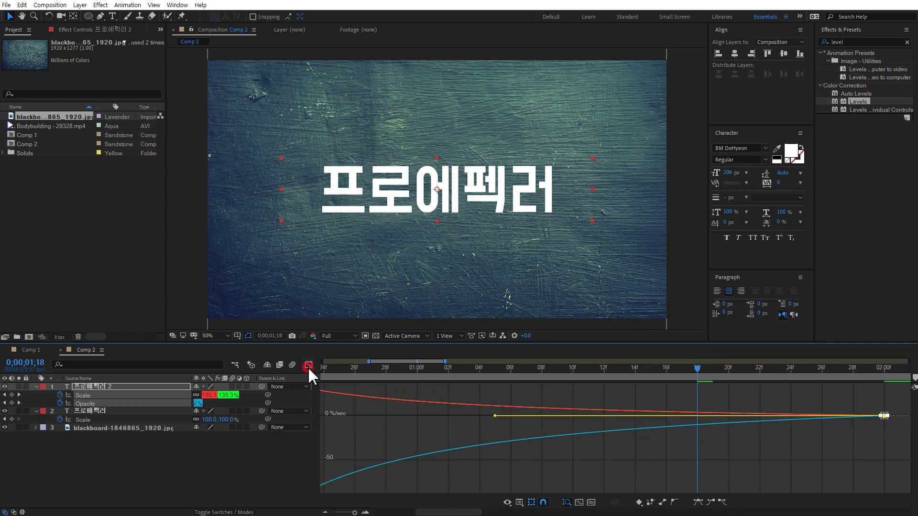
left_click(709, 466)
key("minus")
key("minus")
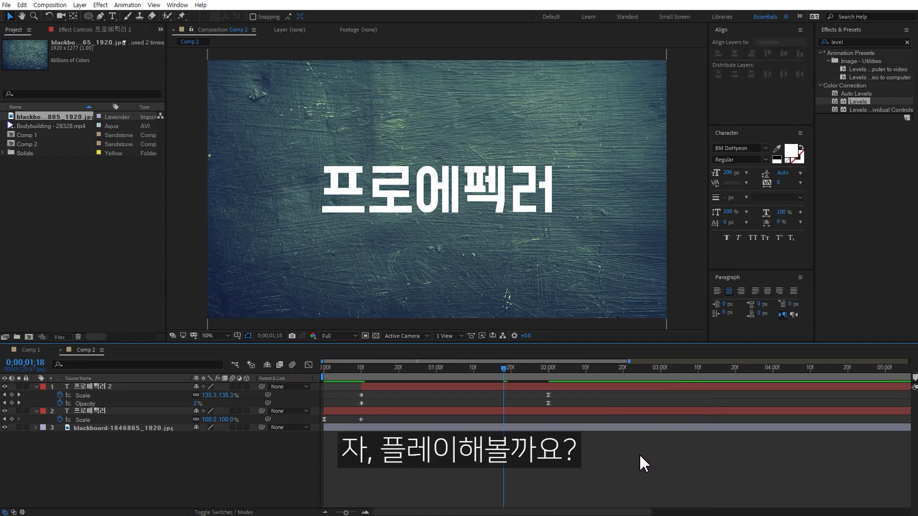
key("space")
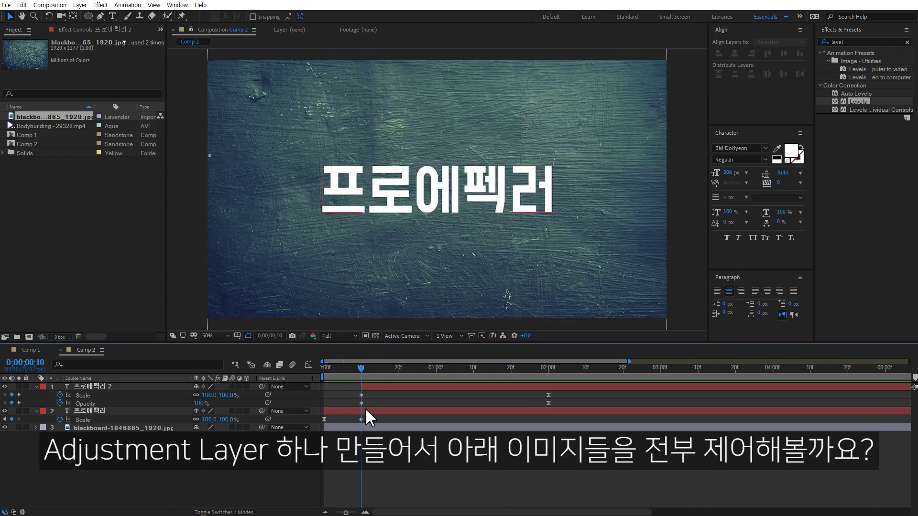
right_click(212, 471)
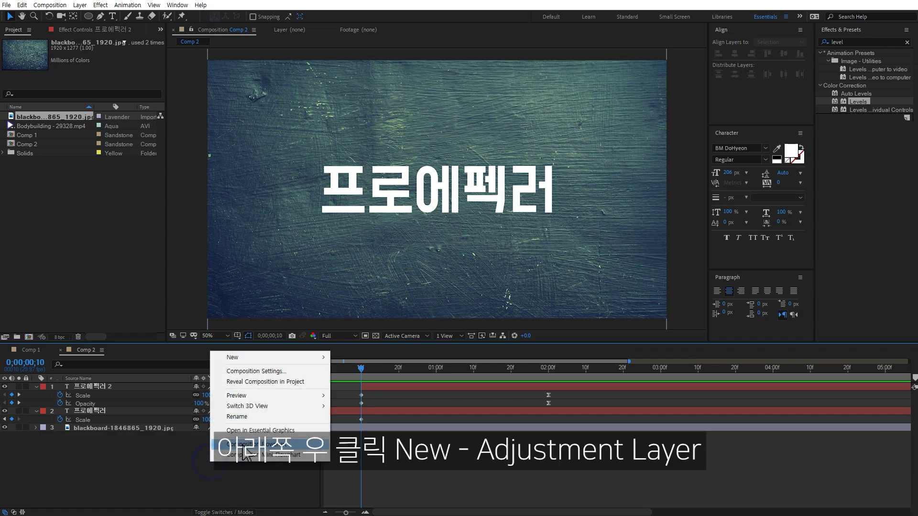
- Add a new adjustment layer above the titles and trim its start to frame 10
mouse_move(260, 358)
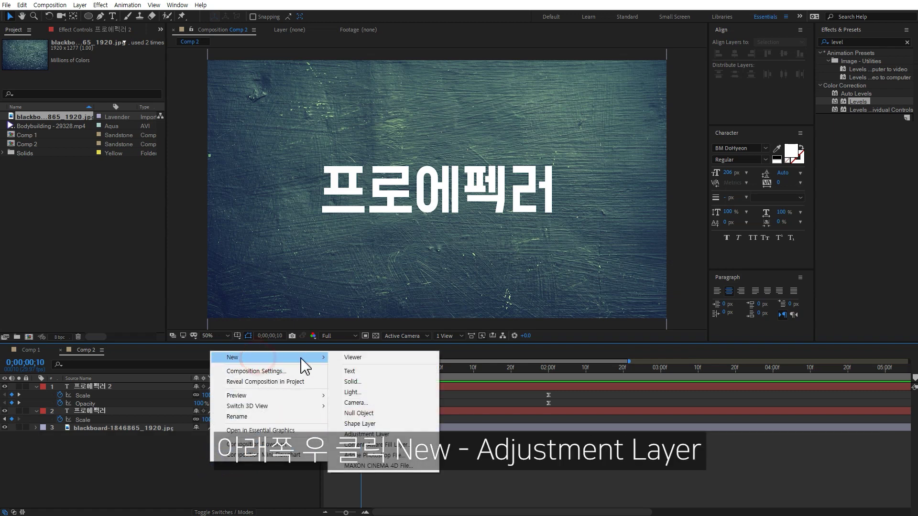
left_click(377, 435)
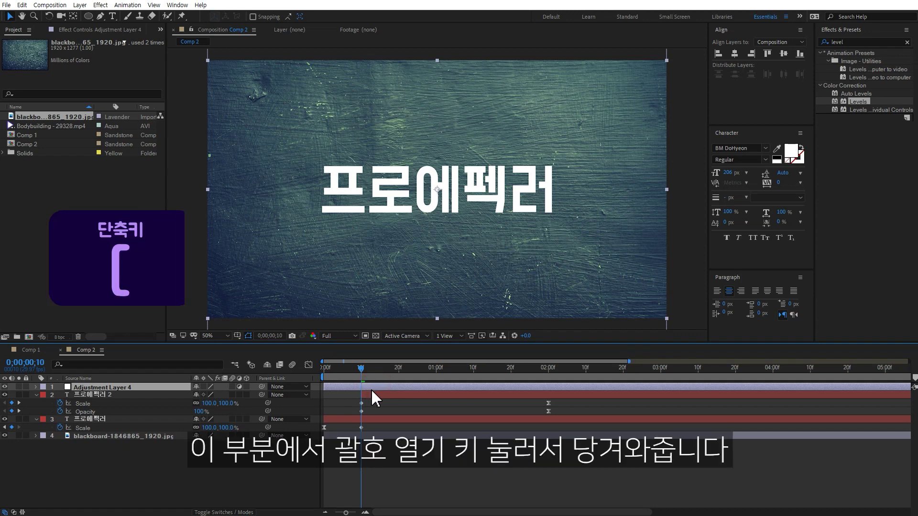
key("bracketleft")
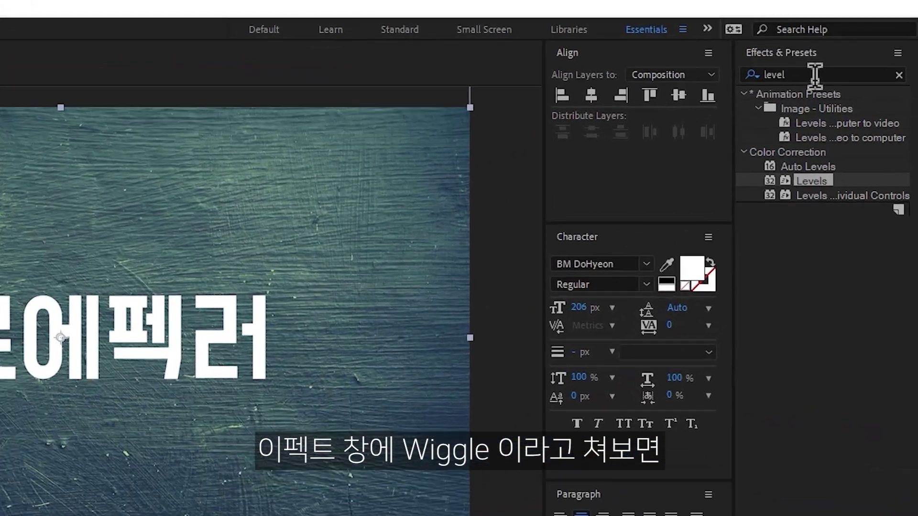
- Search 'wiggle', apply the Wiggle - position preset to the adjustment layer, and preview it
double_click(853, 42)
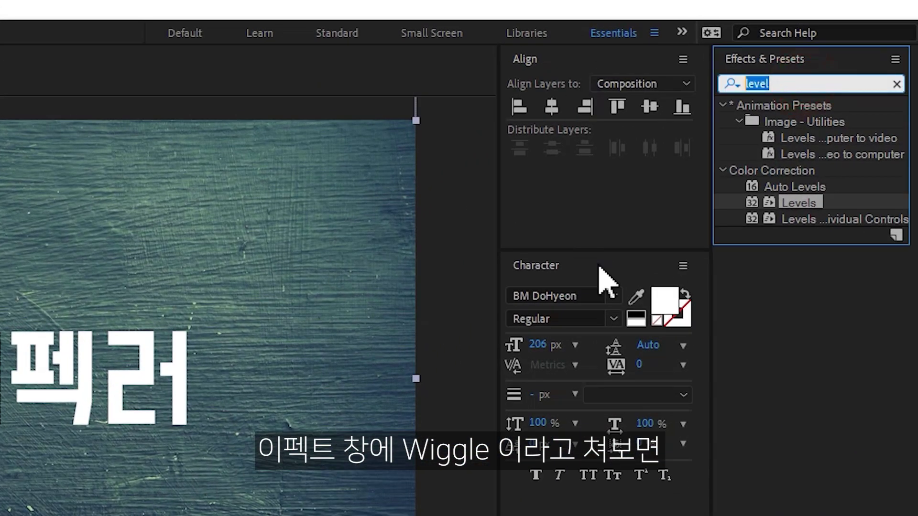
type("wiggle")
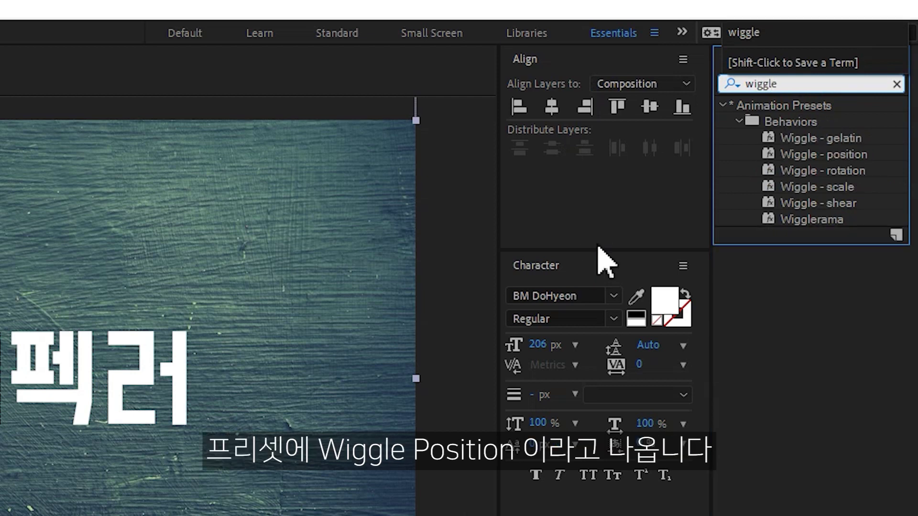
key("Return")
double_click(817, 155)
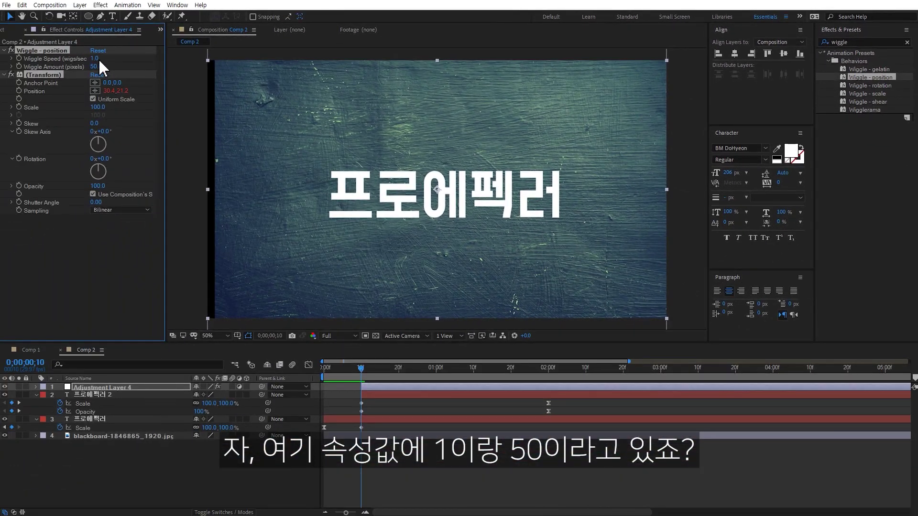
left_click(427, 471)
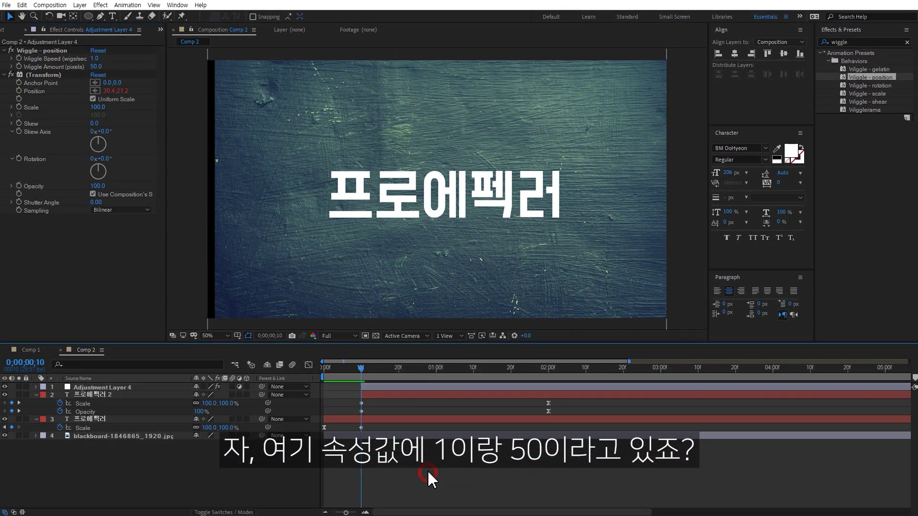
key("space")
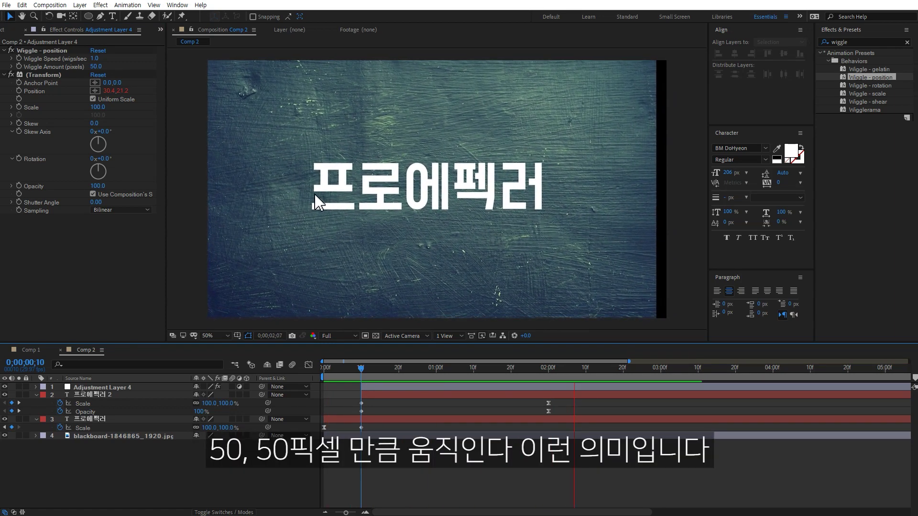
key("space")
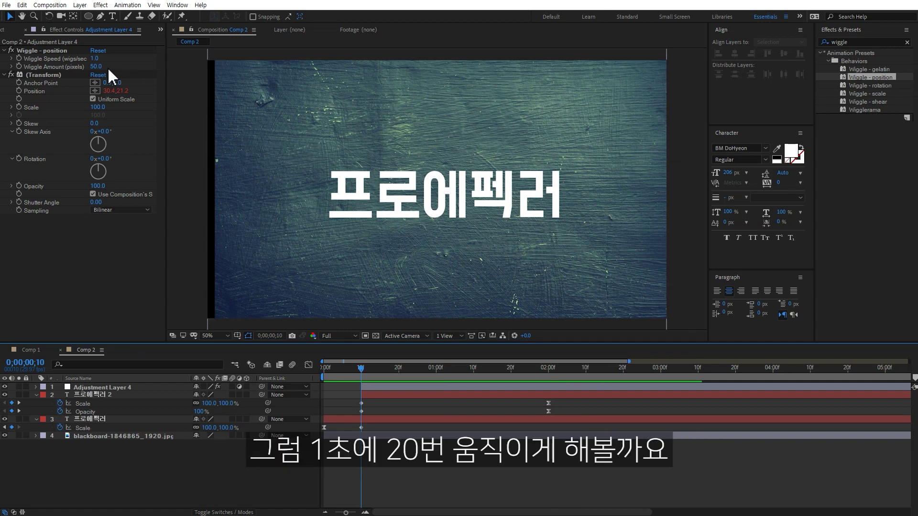
- Set Wiggle Speed to 20 and preview the faster shake
left_click(95, 58)
type("20")
left_click(100, 254)
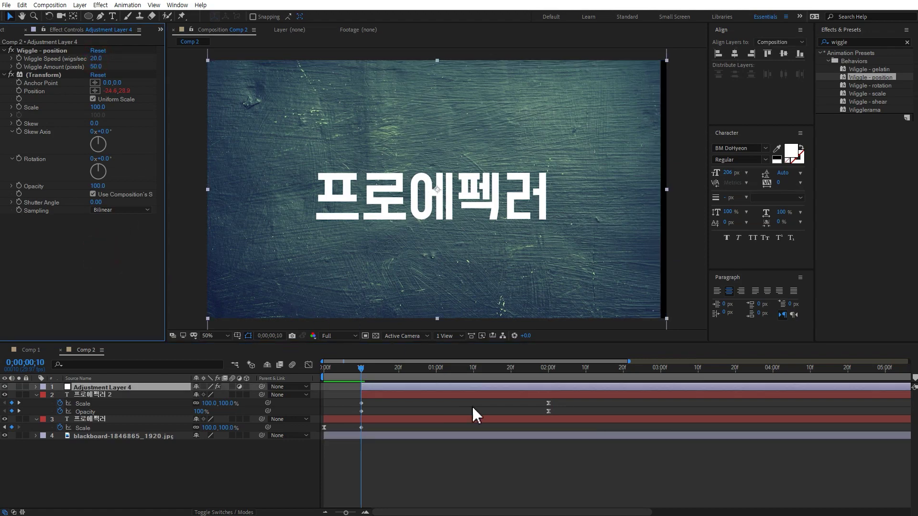
key("space")
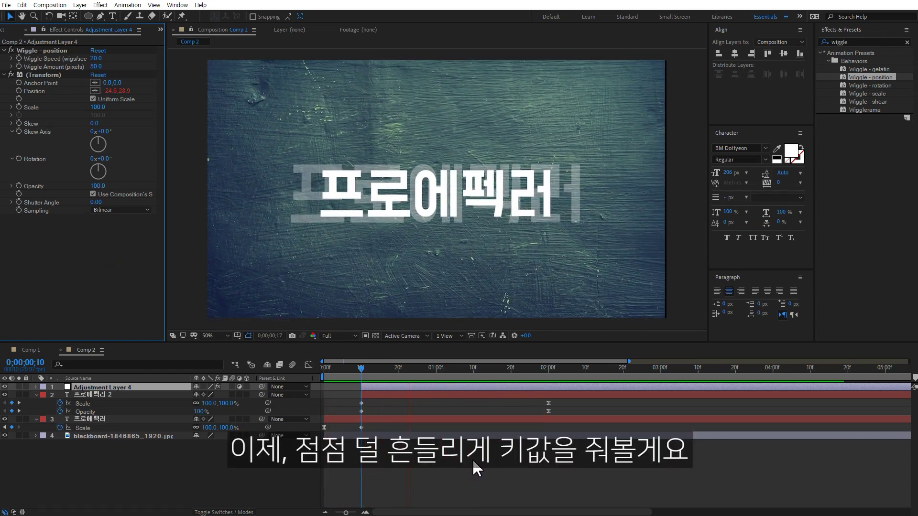
key("space")
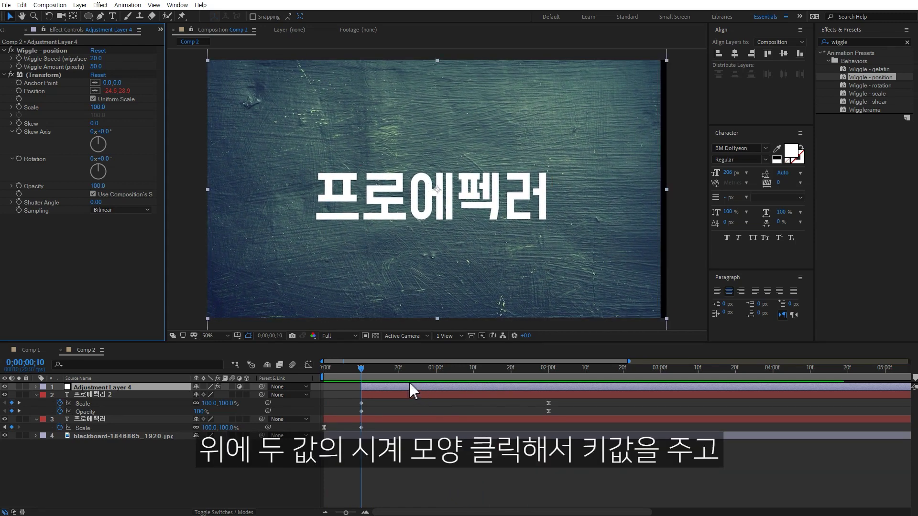
- Set starting keyframes for Wiggle Speed and Wiggle Amount and reveal them with U
left_click(407, 388)
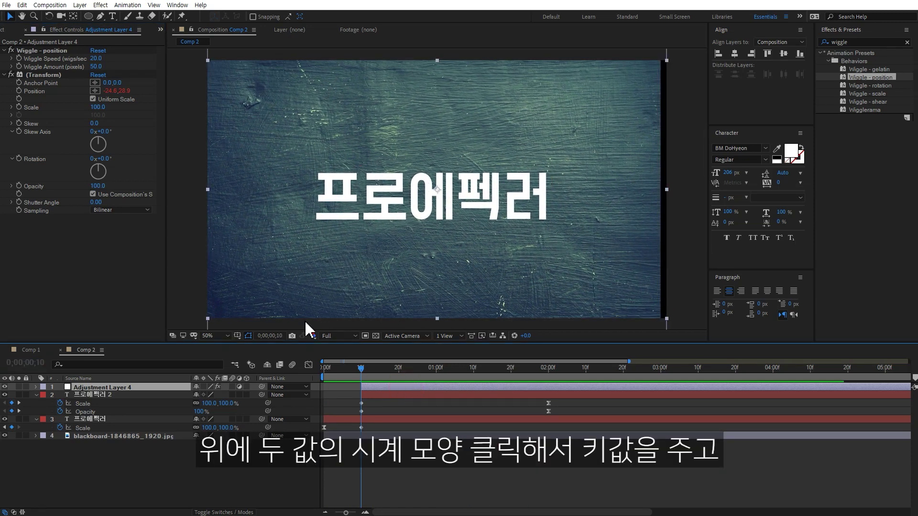
left_click(19, 59)
left_click(19, 66)
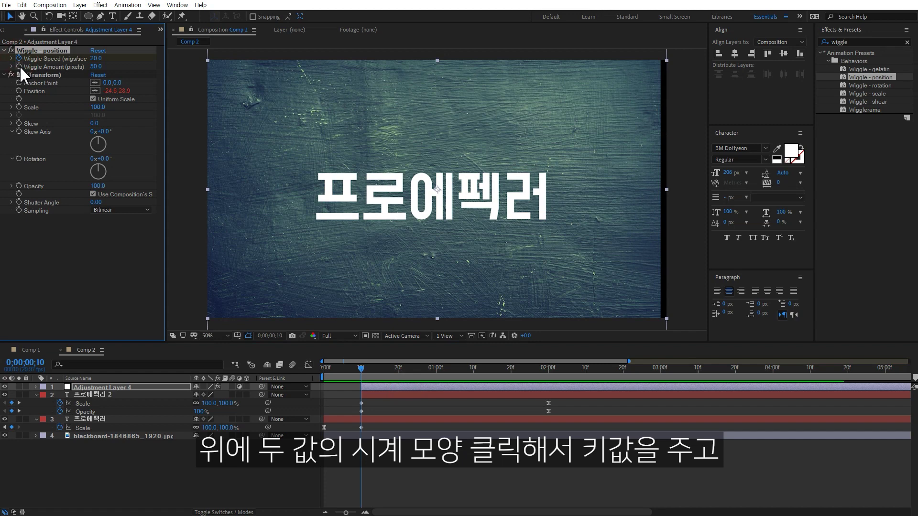
left_click(392, 385)
key("u")
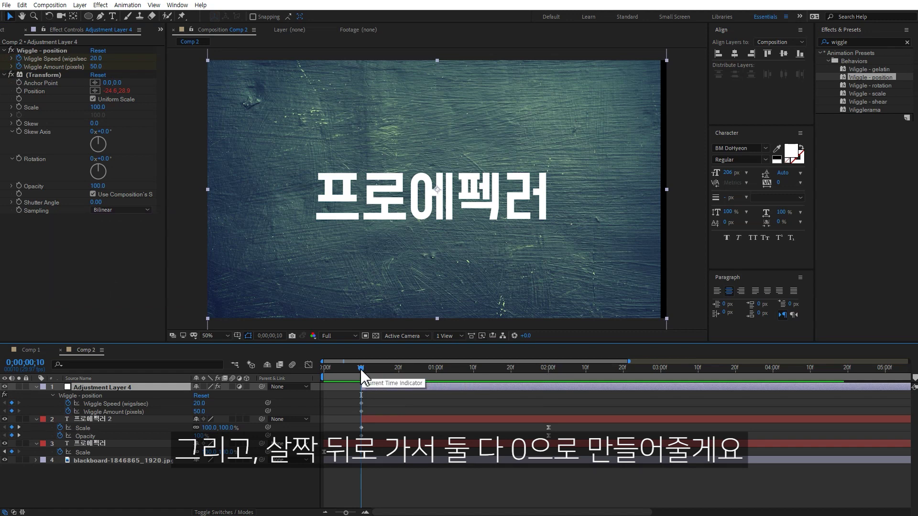
- At about 1;10, set Wiggle Speed and Amount to 0
mouse_move(360, 368)
left_mouse_down()
mouse_move(483, 375)
mouse_move(473, 374)
left_mouse_up()
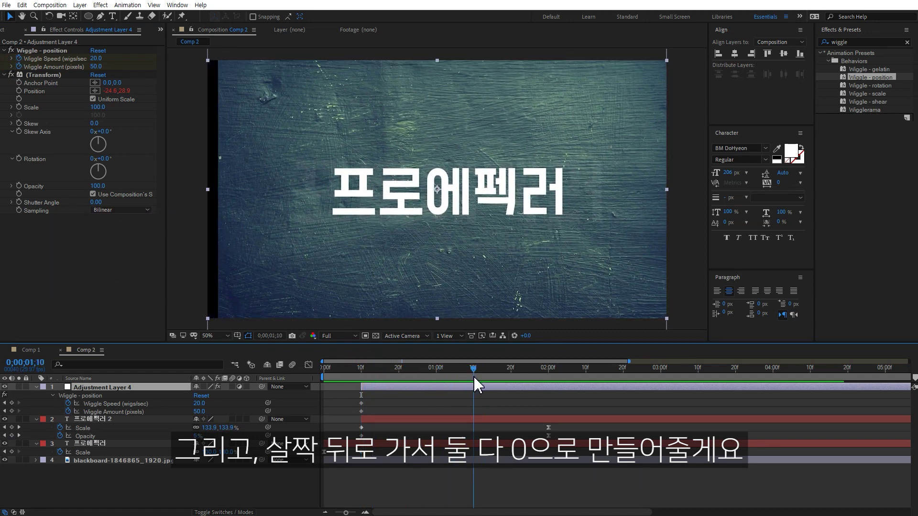
left_click(202, 411)
type("0")
key("Return")
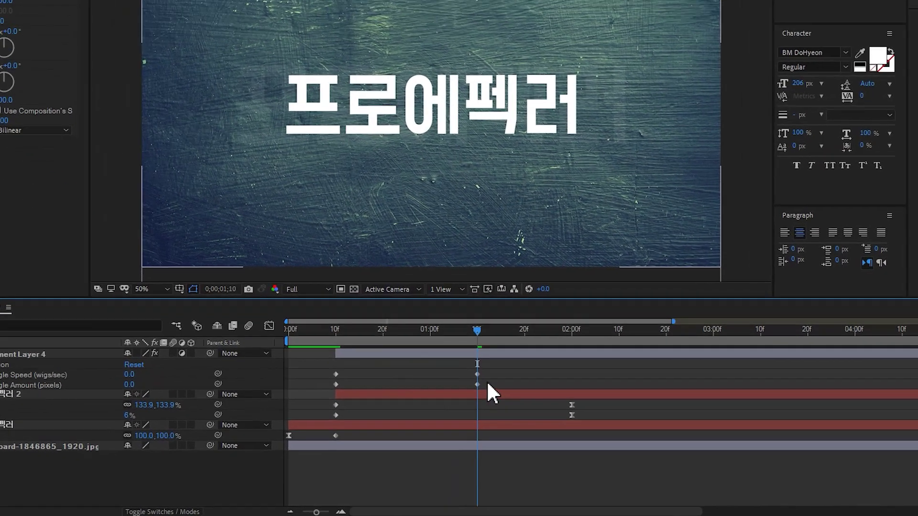
- Easy-ease the ending wiggle keyframes with 100% influence and move them later, to about 1;20
left_click_drag(501, 373, 451, 390)
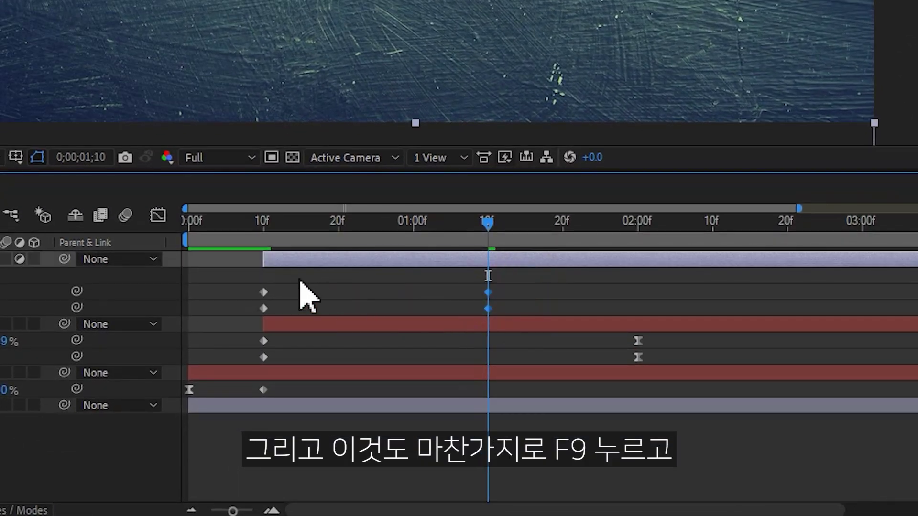
key("F9")
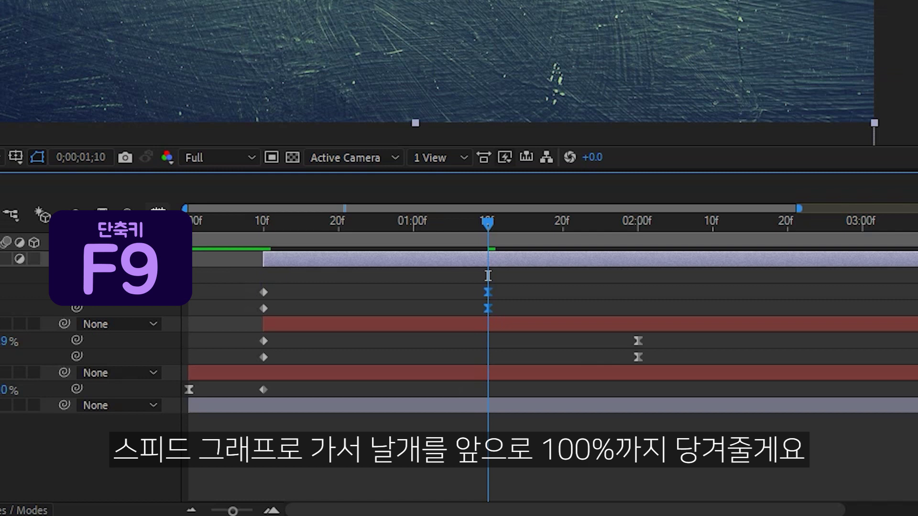
key("shift+F3")
mouse_move(449, 280)
left_mouse_down()
mouse_move(308, 287)
mouse_move(230, 314)
mouse_move(225, 286)
left_mouse_up()
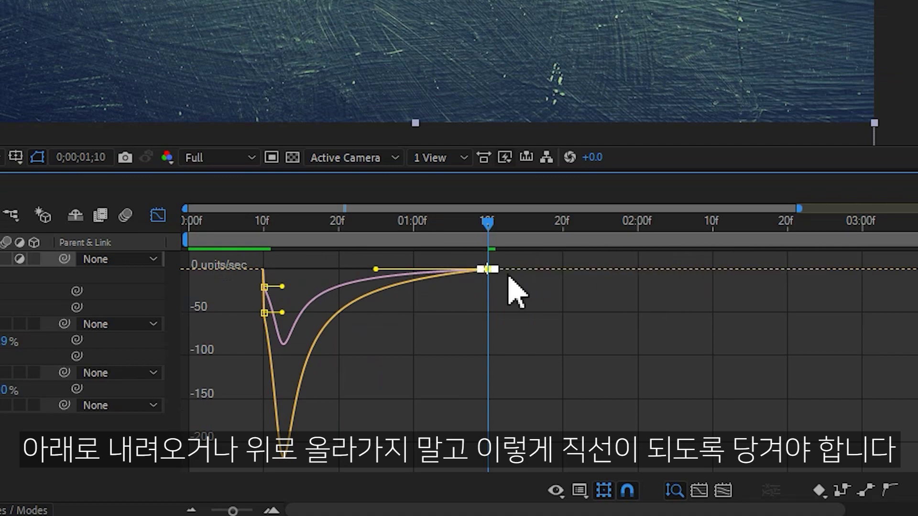
left_click(158, 215)
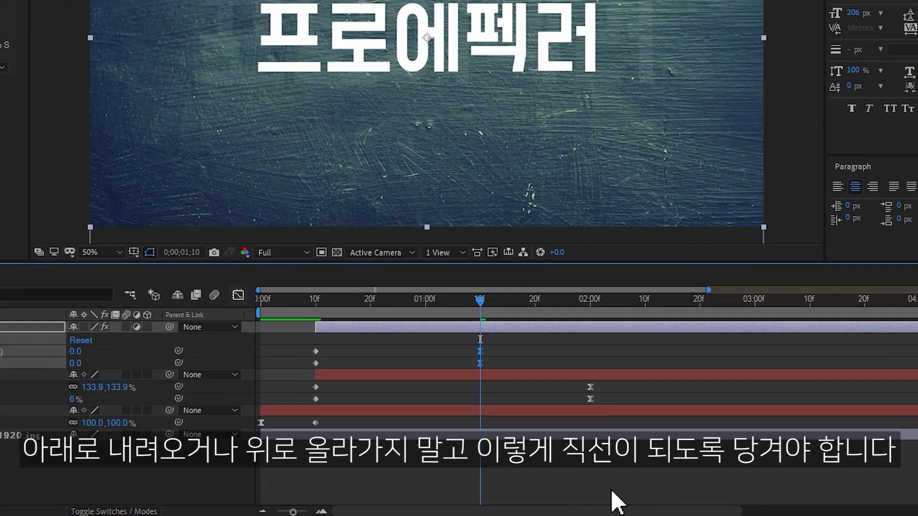
mouse_move(475, 400)
left_mouse_down()
mouse_move(469, 412)
mouse_move(512, 402)
left_mouse_up()
left_click(552, 491)
- At frame 10, raise Wiggle Amount to 100 pixels and Wiggle Speed to 50, previewing the stronger shake
key("space")
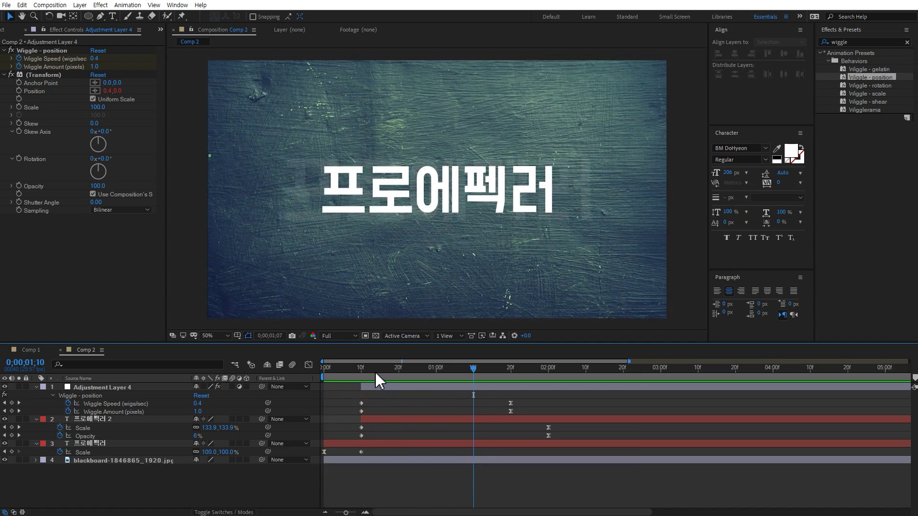
left_click(360, 368)
left_click(371, 385)
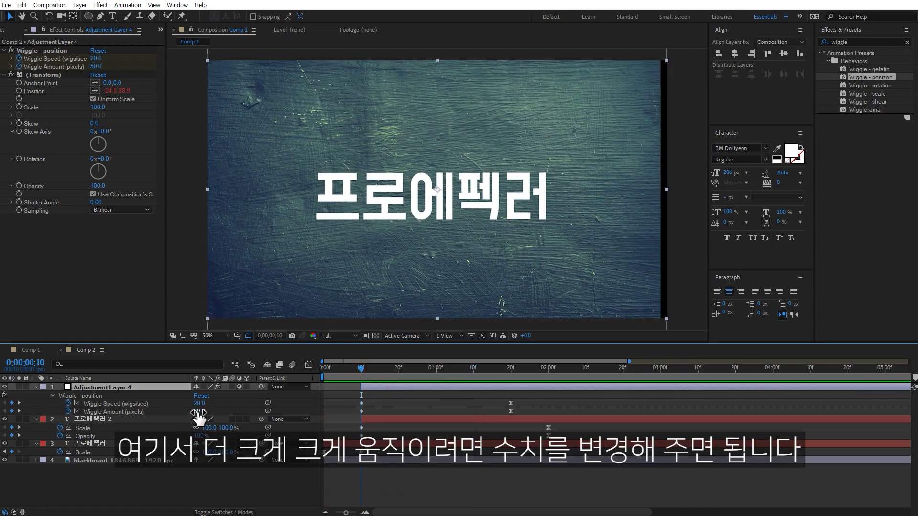
left_click_drag(198, 412, 221, 412)
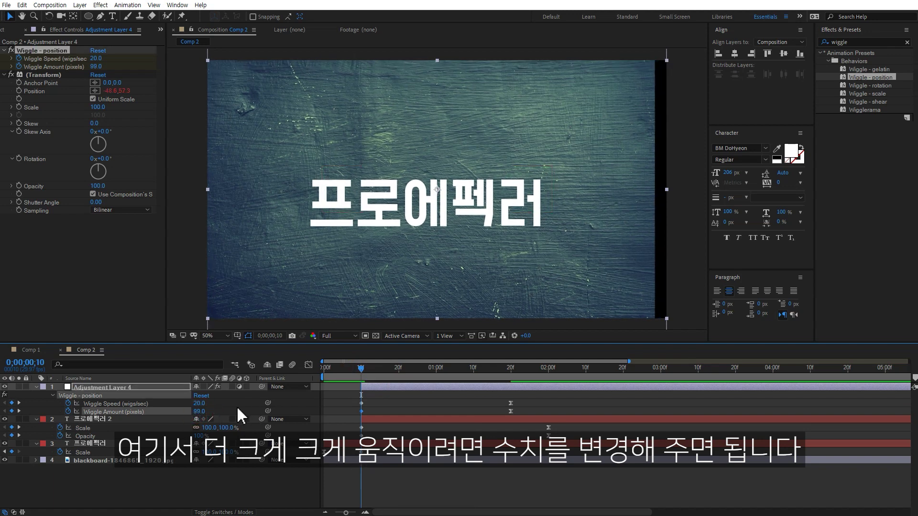
left_click(258, 492)
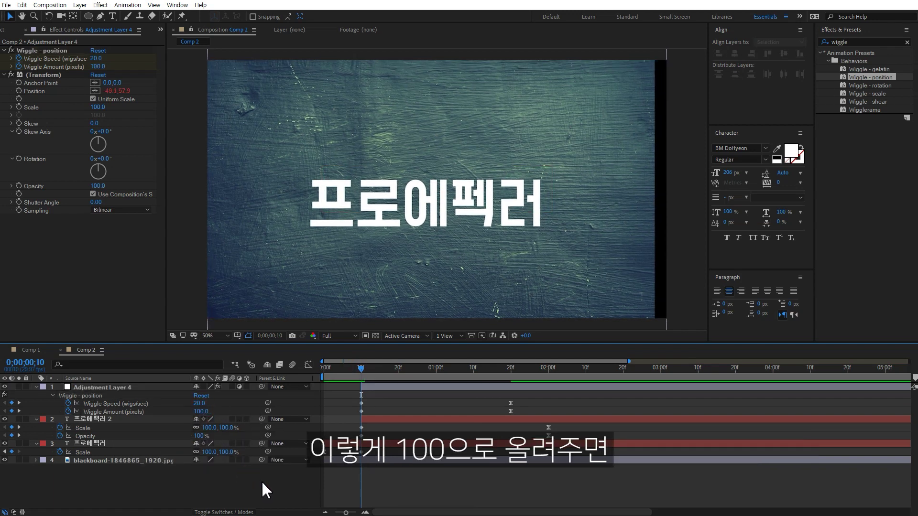
key("space")
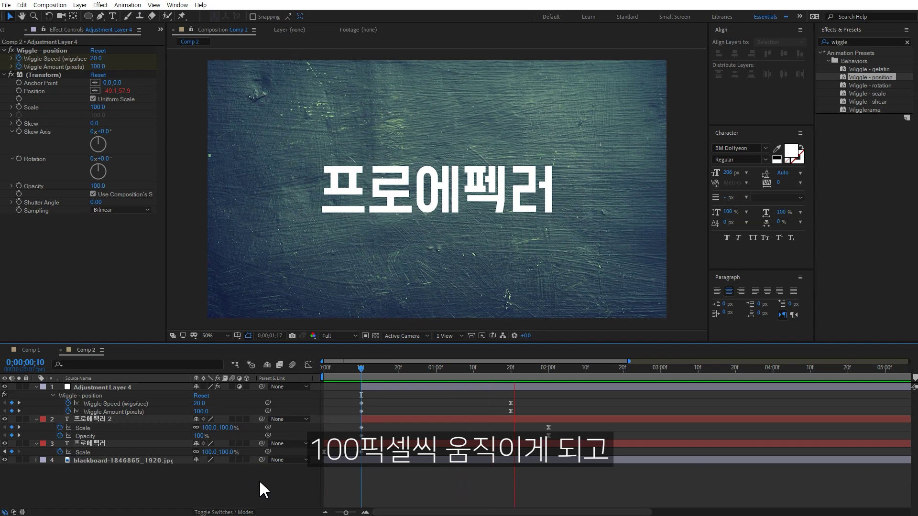
key("space")
left_click(201, 403)
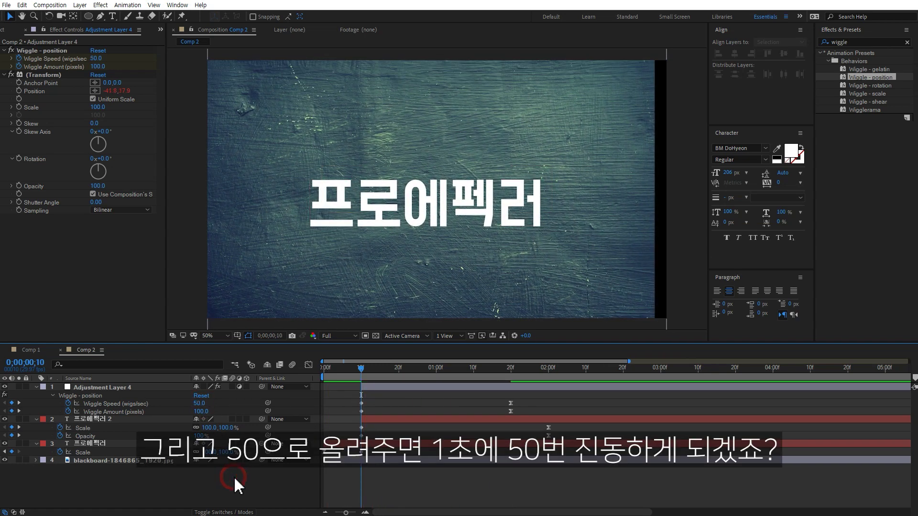
key("space")
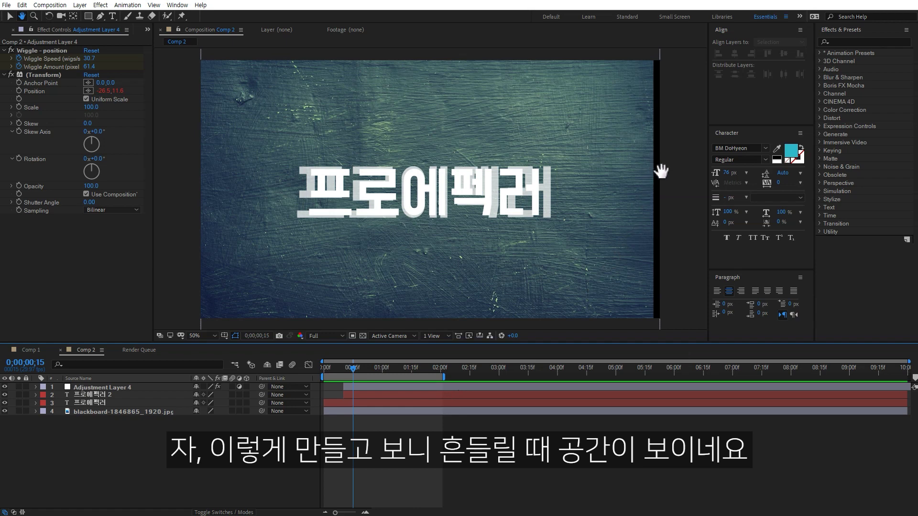
- Search 'motion t' and drag Motion Tile onto Adjustment Layer 4
key("v")
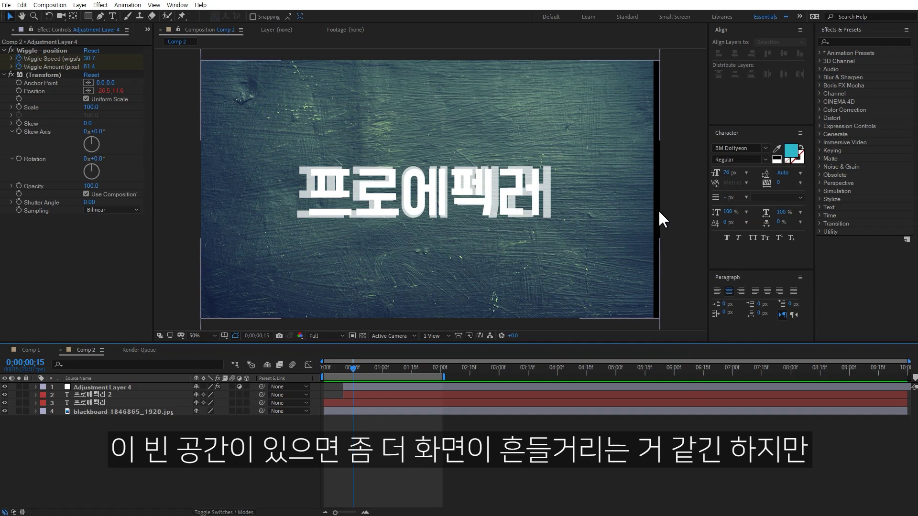
left_click(860, 41)
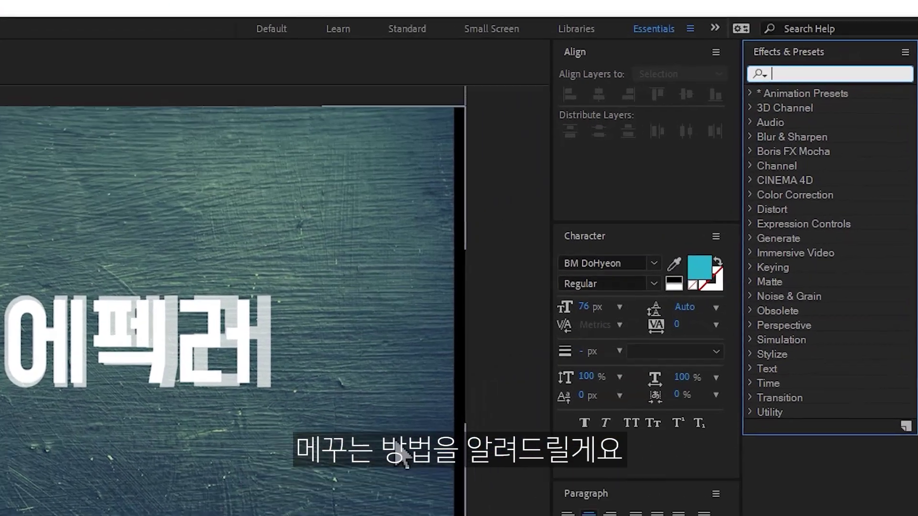
type("motion t")
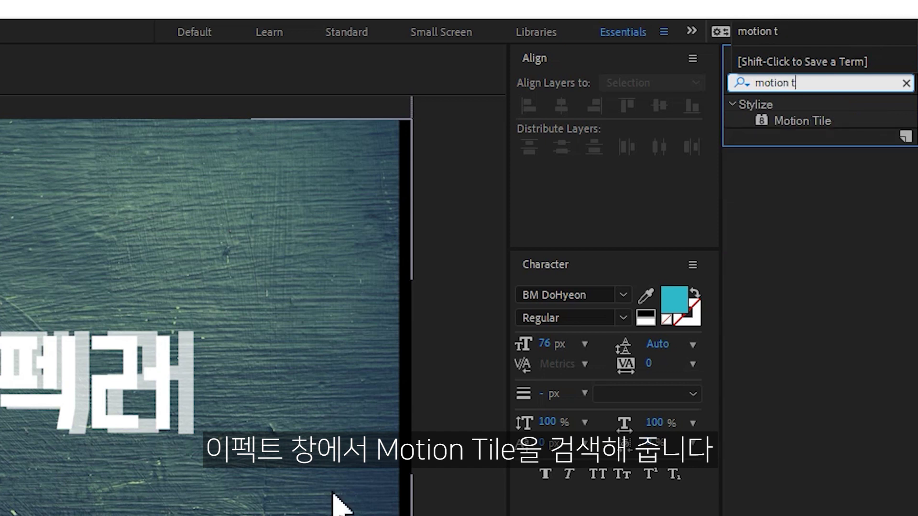
left_click(812, 124)
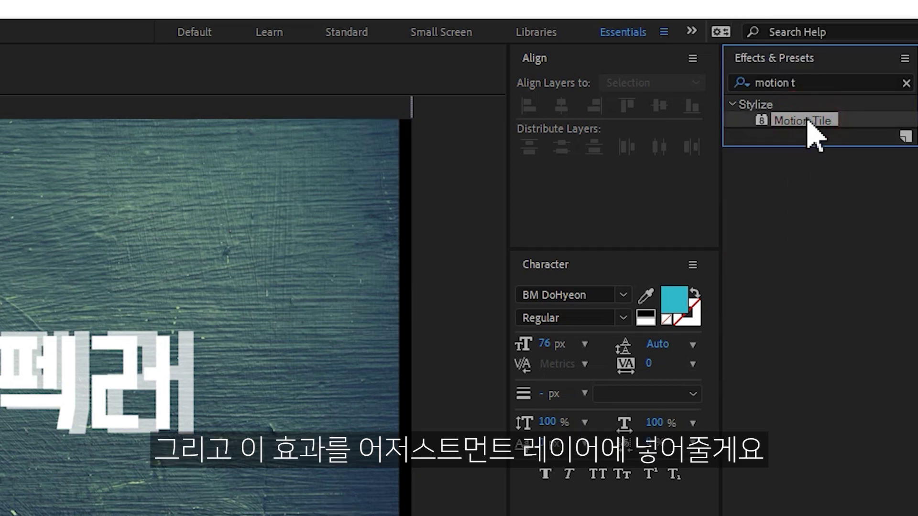
left_click_drag(813, 123, 334, 514)
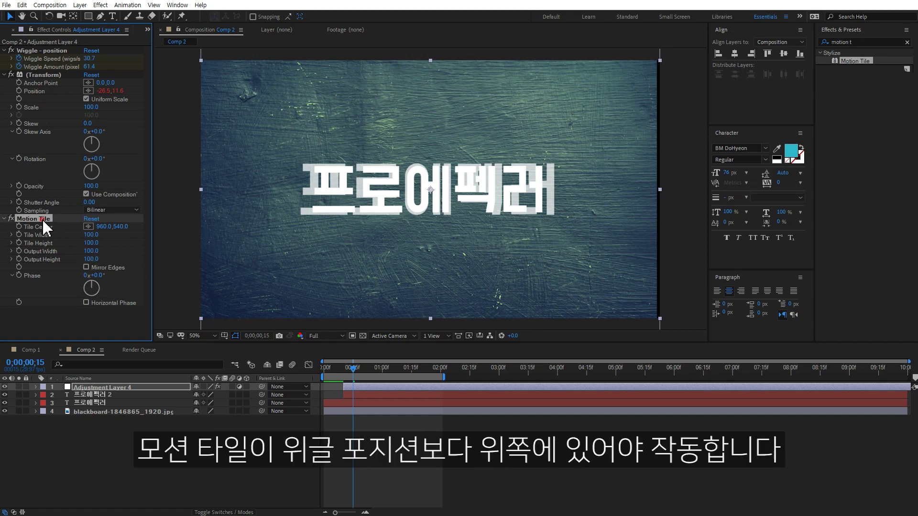
- Move Motion Tile above Wiggle - position and set its Output Width and Height to 120
left_click_drag(42, 219, 80, 50)
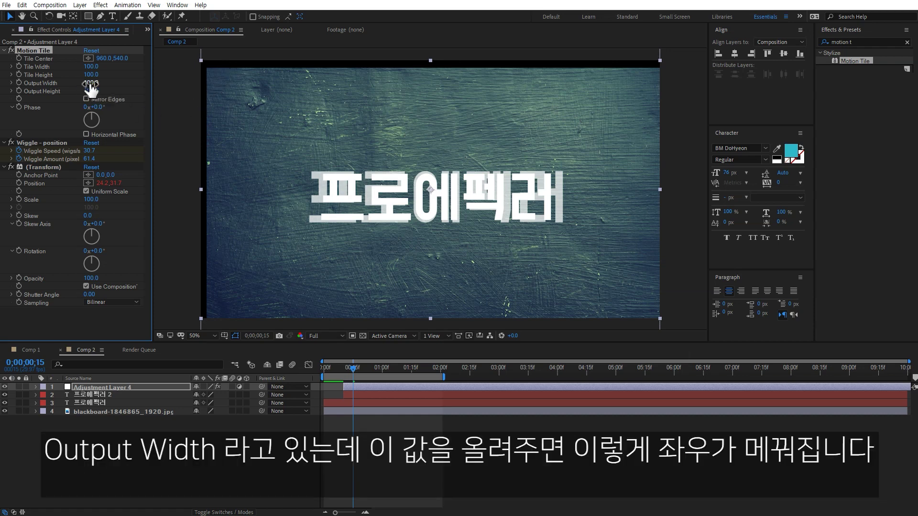
left_click_drag(91, 83, 92, 84)
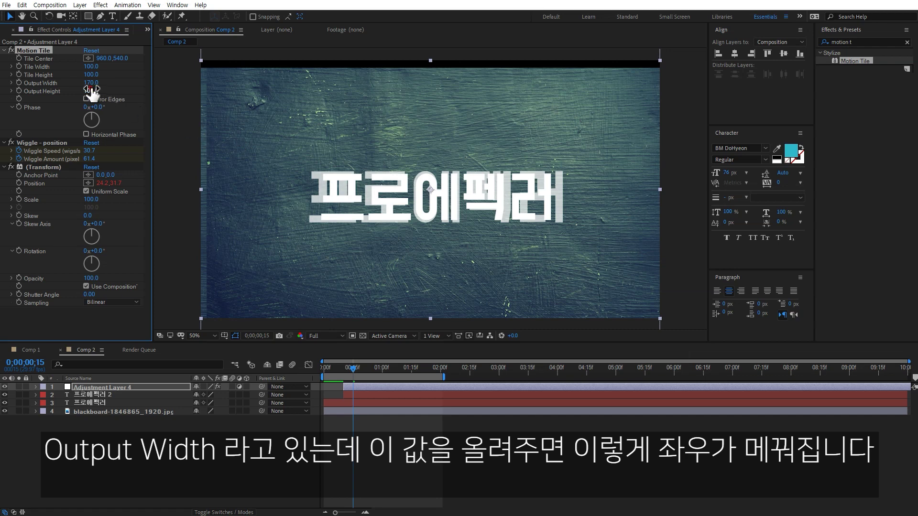
left_click_drag(92, 93, 102, 92)
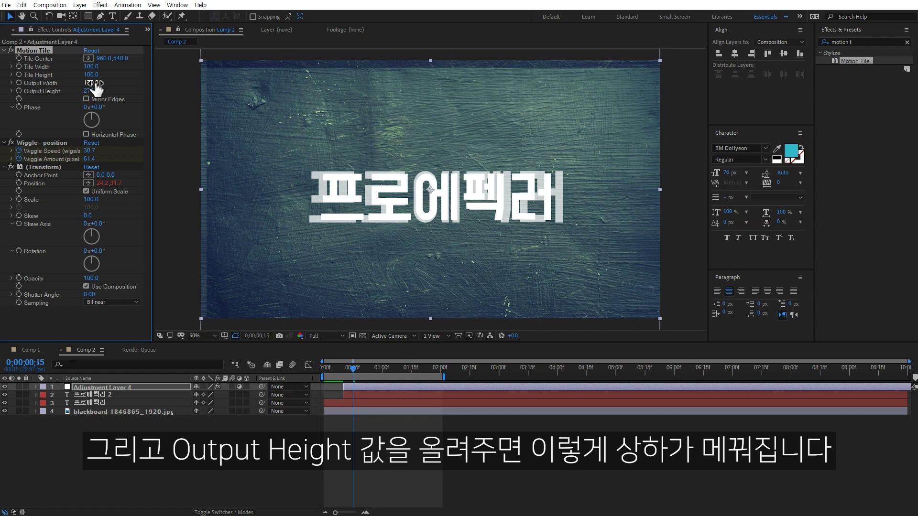
type("0")
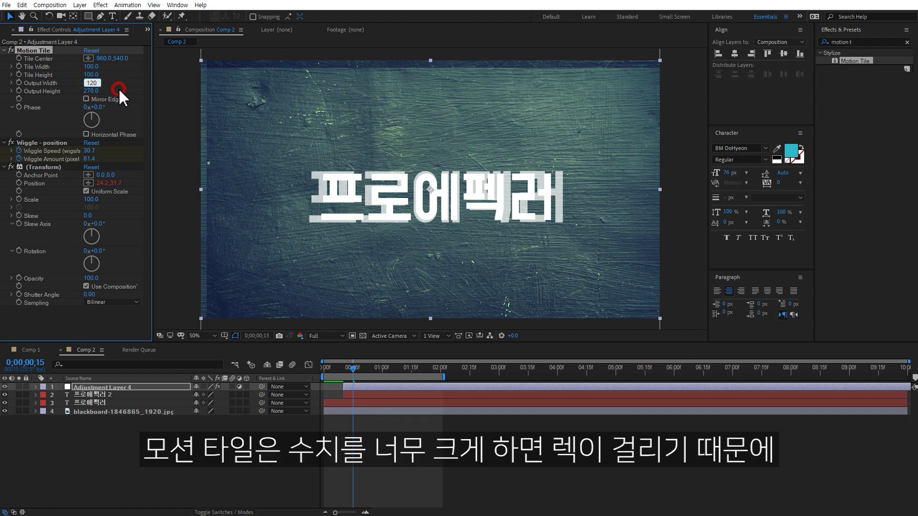
key("Tab")
type("120")
key("Return")
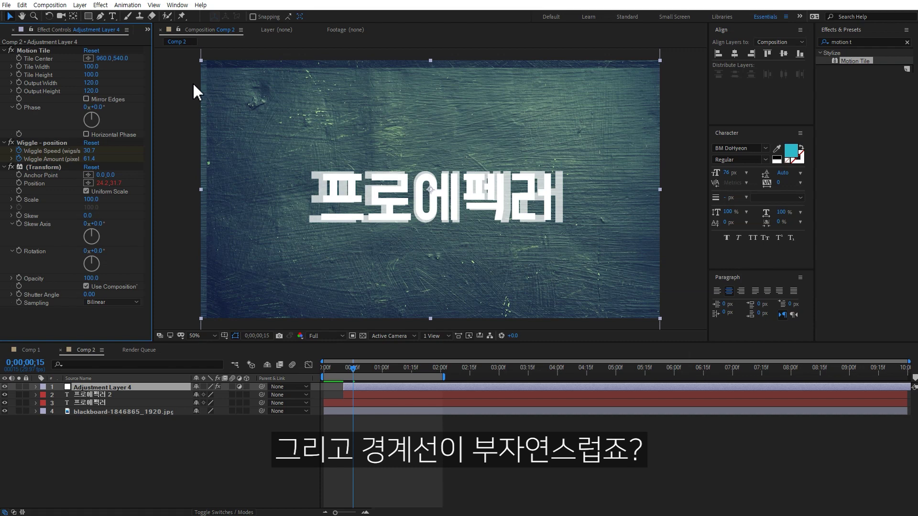
- Enable Mirror Edges in Motion Tile and preview the shaking title
left_click(86, 99)
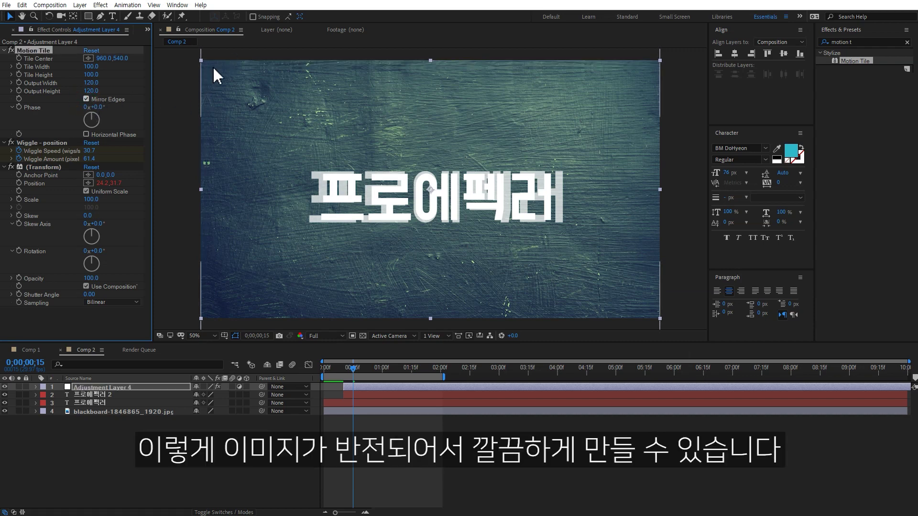
left_click(424, 455)
key("space")
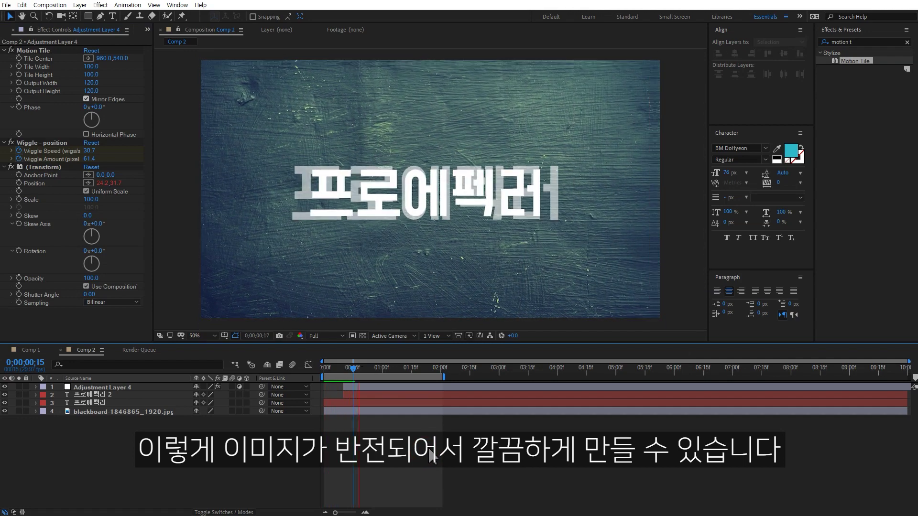